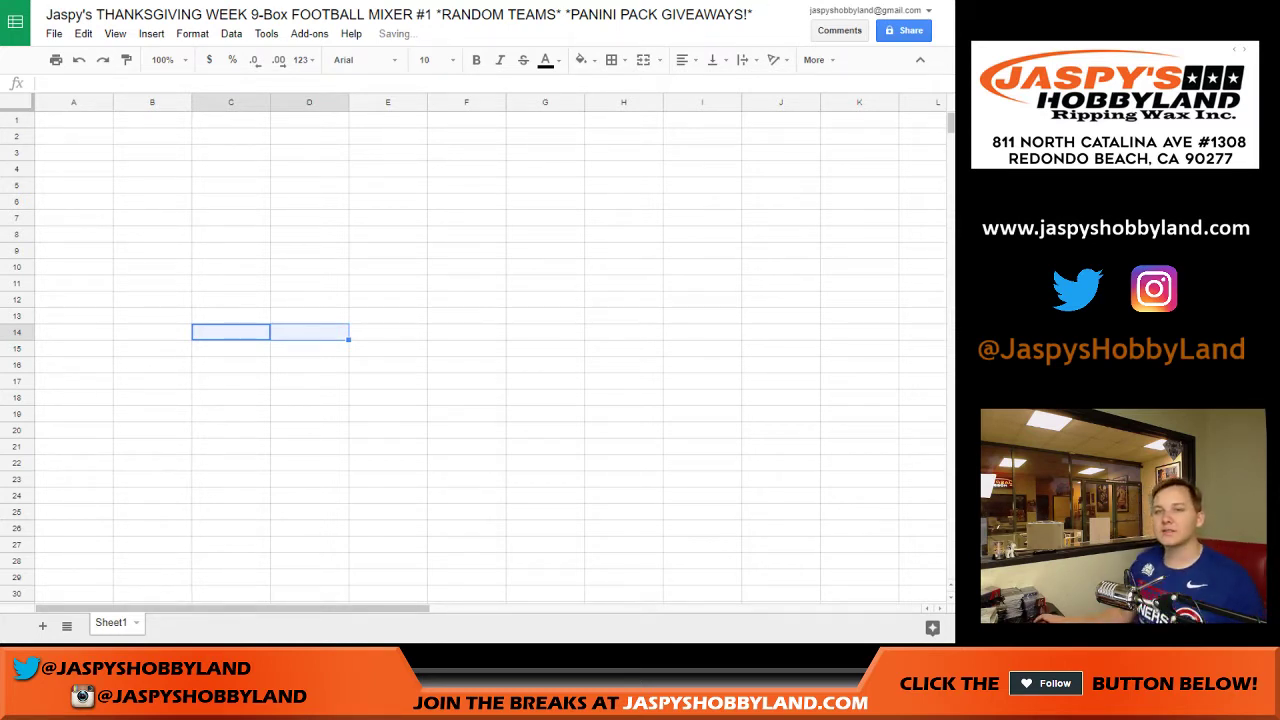
- Switch to the RANDOM.ORG Dice Roller and roll 2 virtual dice
{"action": "key", "text": "ctrl+Tab"}
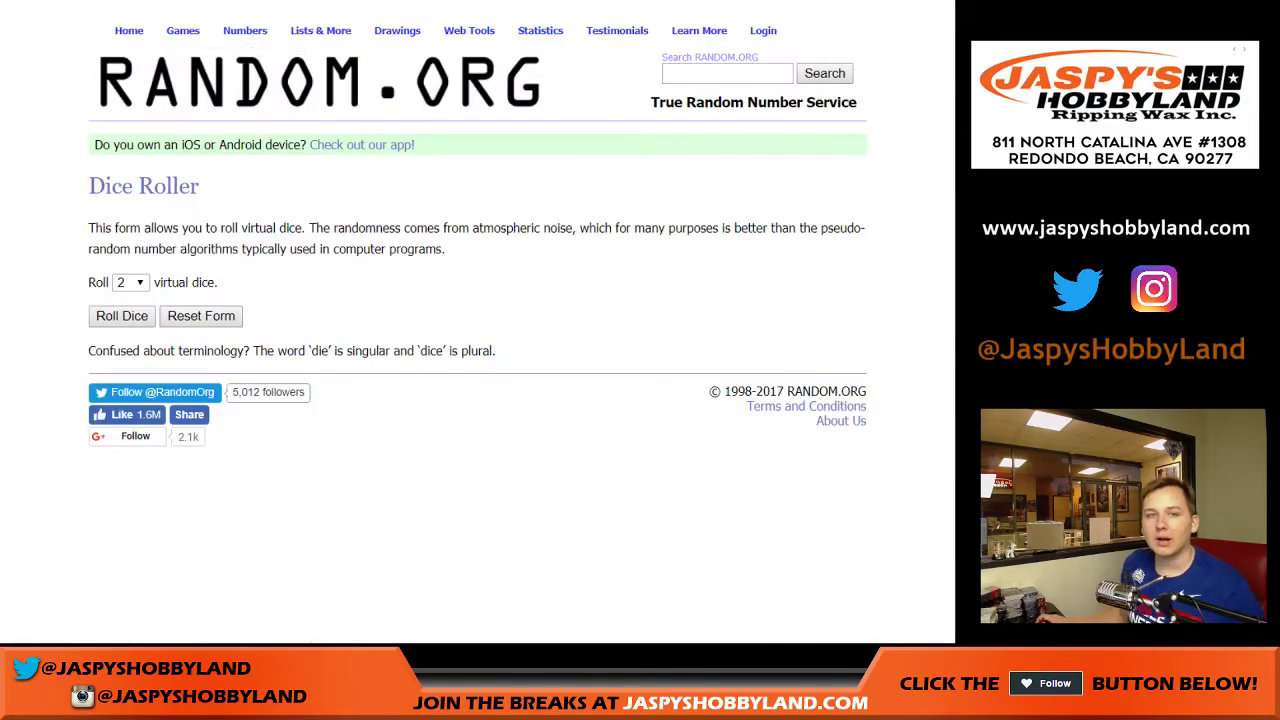
{"action": "left_click", "coordinate": [122, 316]}
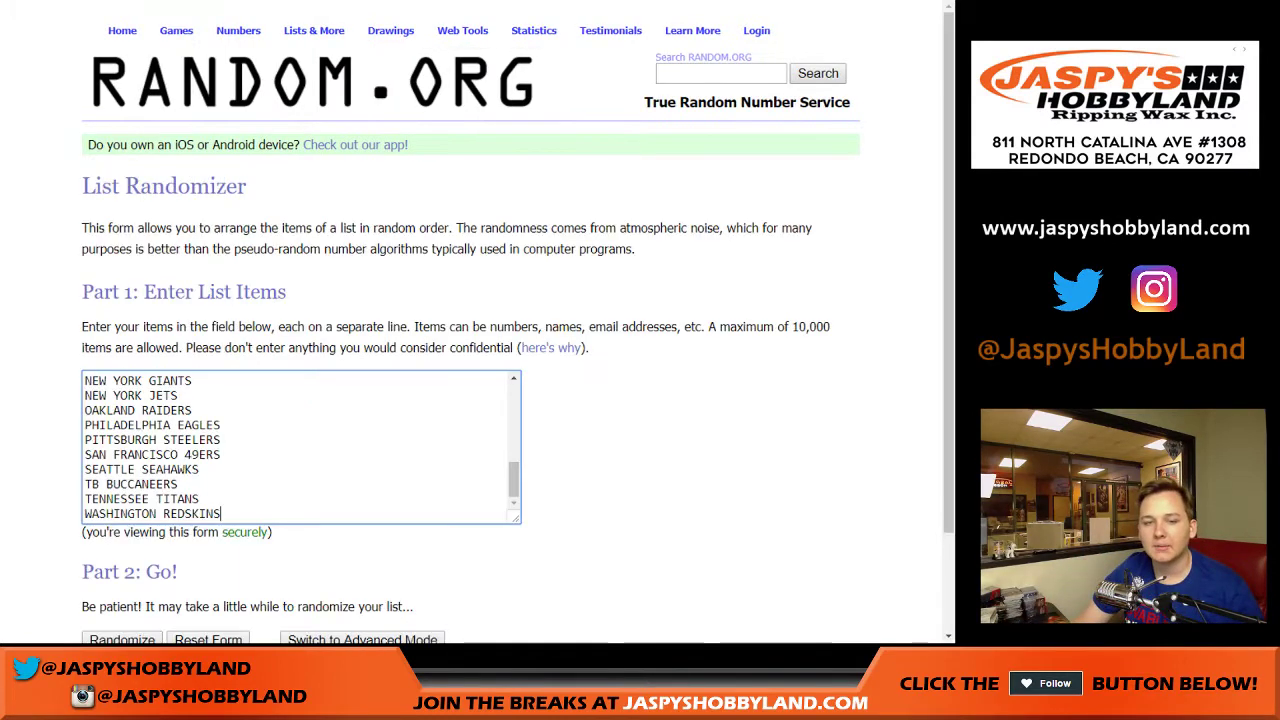
{"action": "key", "text": "ctrl+Tab"}
{"action": "scroll", "coordinate": [476, 350], "scroll_direction": "down", "scroll_amount": 3}
{"action": "left_click", "coordinate": [122, 521]}
{"action": "left_click", "coordinate": [122, 520]}
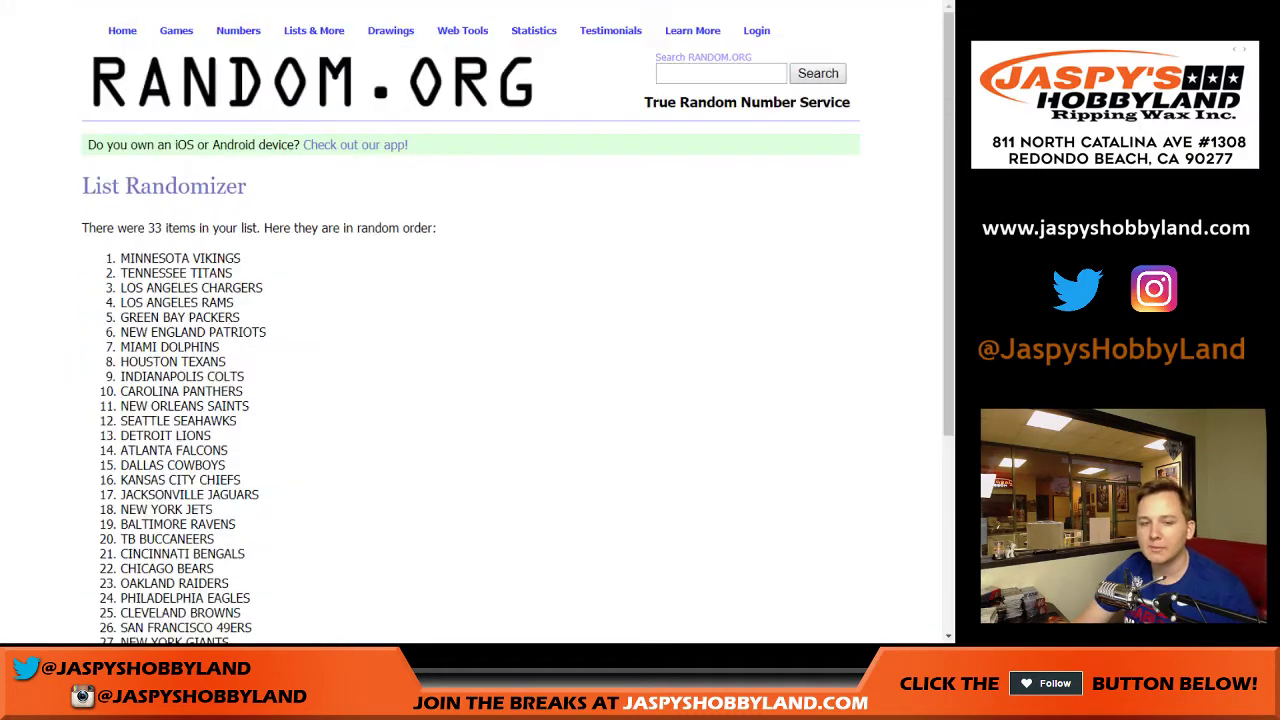
{"action": "scroll", "coordinate": [470, 330], "scroll_direction": "down", "scroll_amount": 2}
{"action": "scroll", "coordinate": [470, 330], "scroll_direction": "up", "scroll_amount": 5}
- Open a blank List Randomizer form, paste the copied list of NFL team names into it and randomize the list
{"action": "mouse_move", "coordinate": [314, 30]}
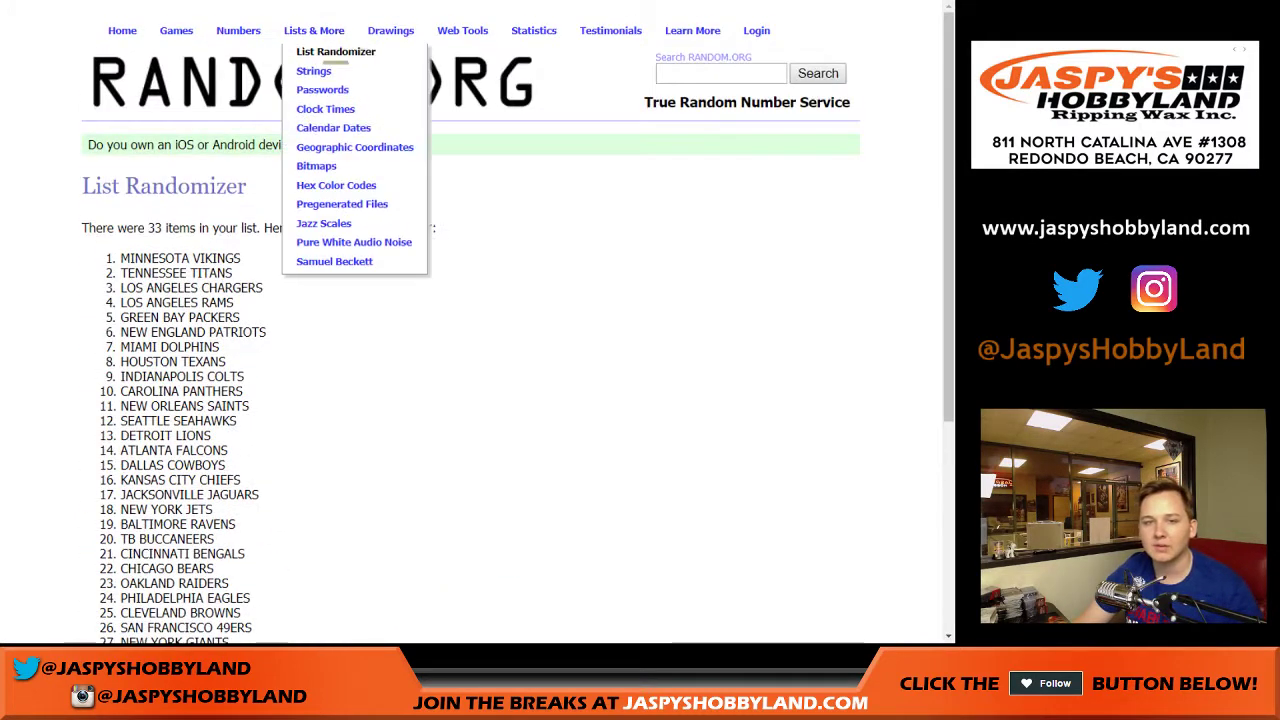
{"action": "left_click", "coordinate": [340, 50]}
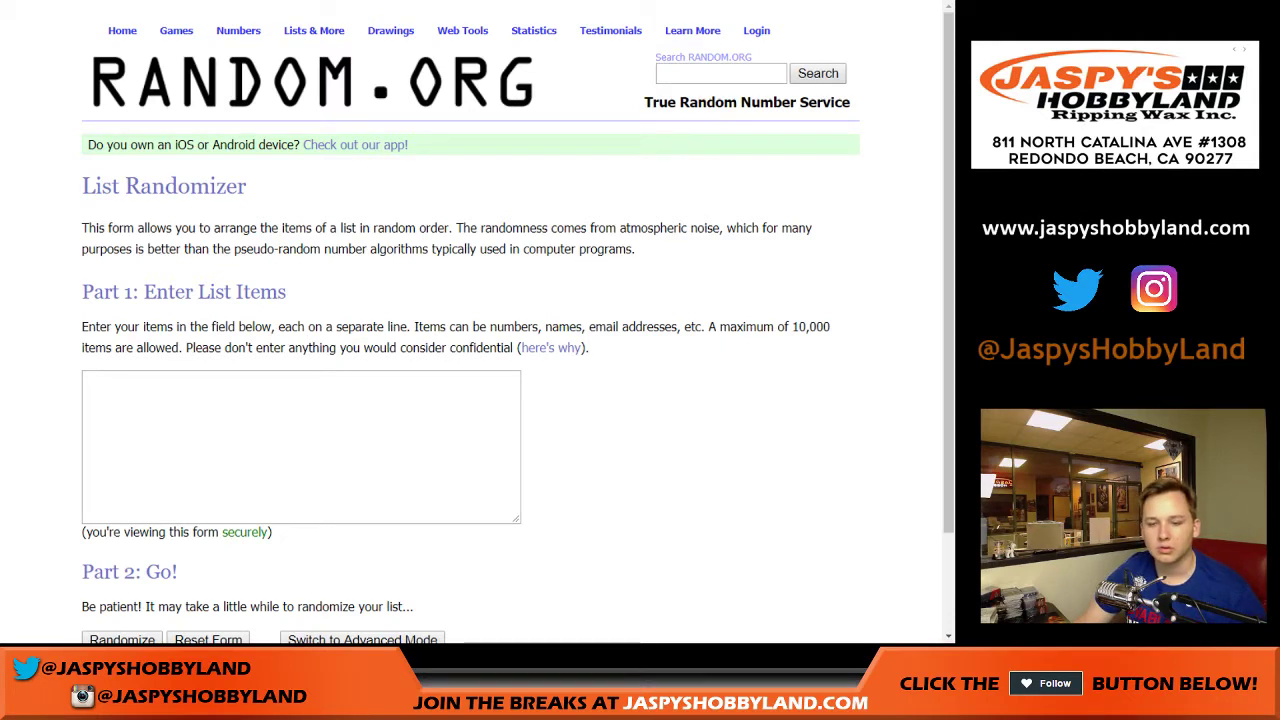
{"action": "key", "text": "ctrl+v"}
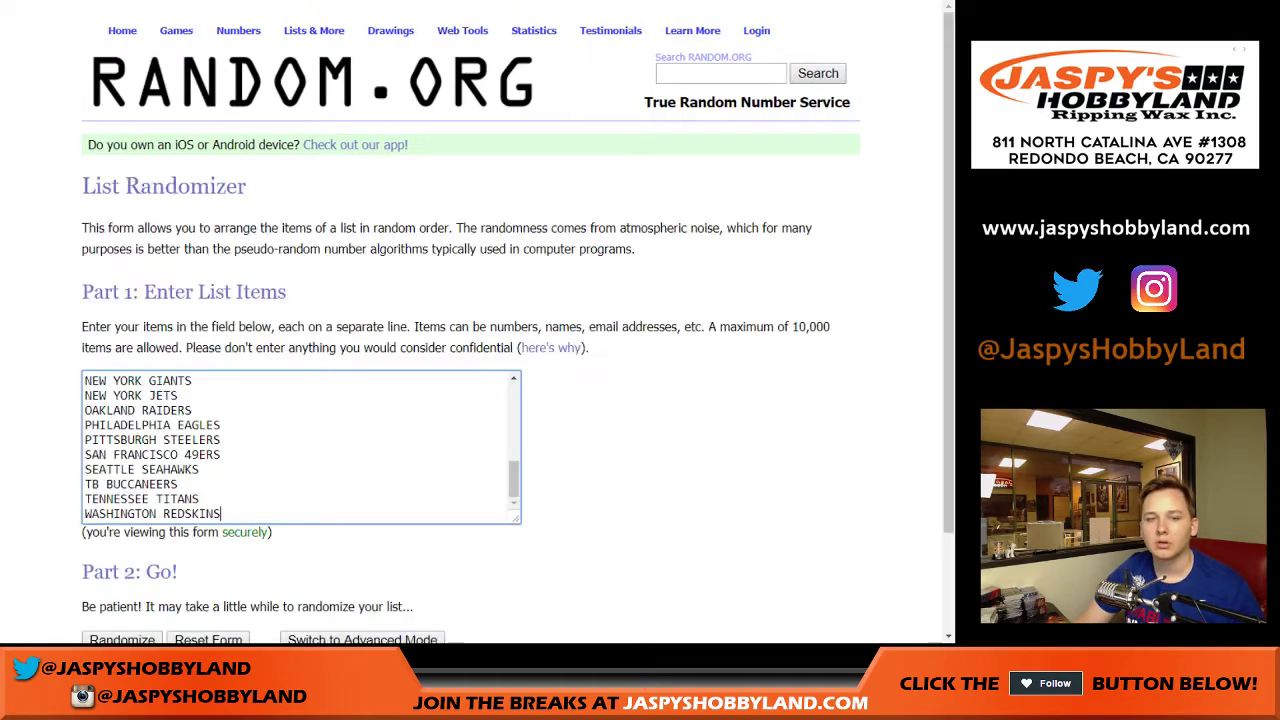
{"action": "scroll", "coordinate": [470, 320], "scroll_direction": "down", "scroll_amount": 3}
{"action": "left_click", "coordinate": [122, 521]}
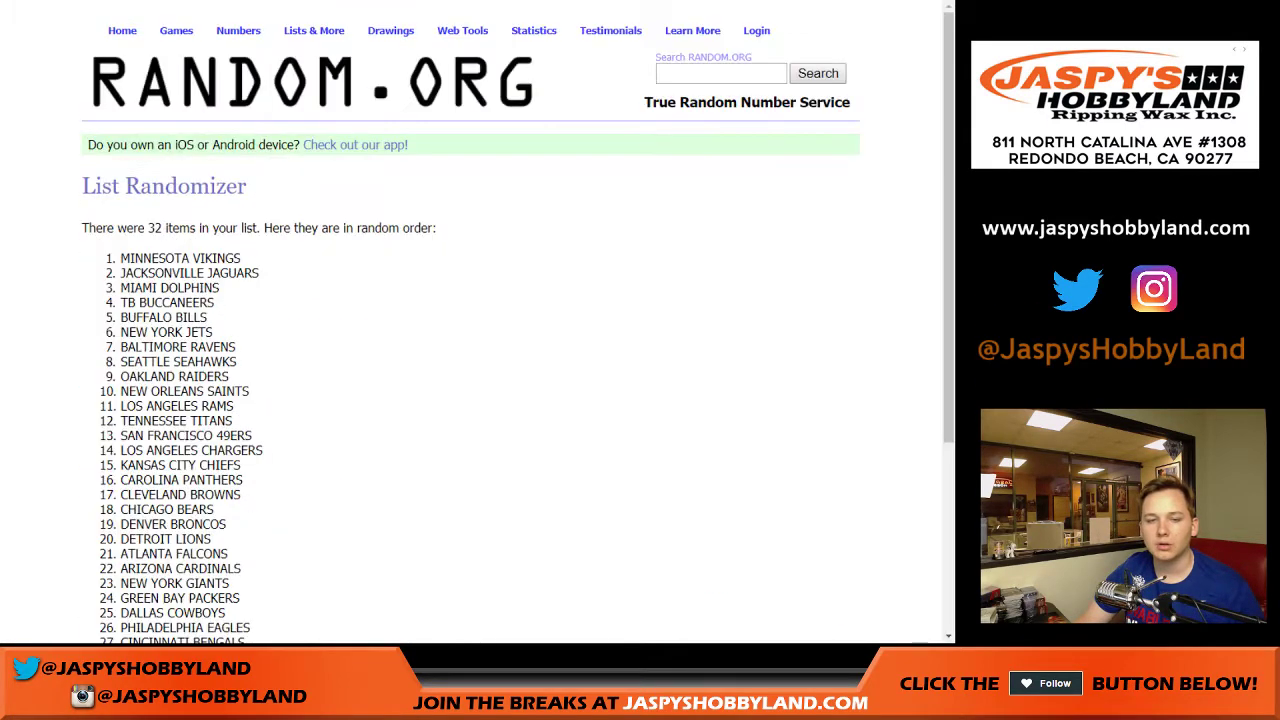
- Reshuffle the team list seven more times, so that it has been randomized 8 times in total
{"action": "scroll", "coordinate": [122, 521], "scroll_direction": "down", "scroll_amount": 3}
{"action": "left_click", "coordinate": [107, 528]}
{"action": "scroll", "coordinate": [107, 530], "scroll_direction": "down", "scroll_amount": 4}
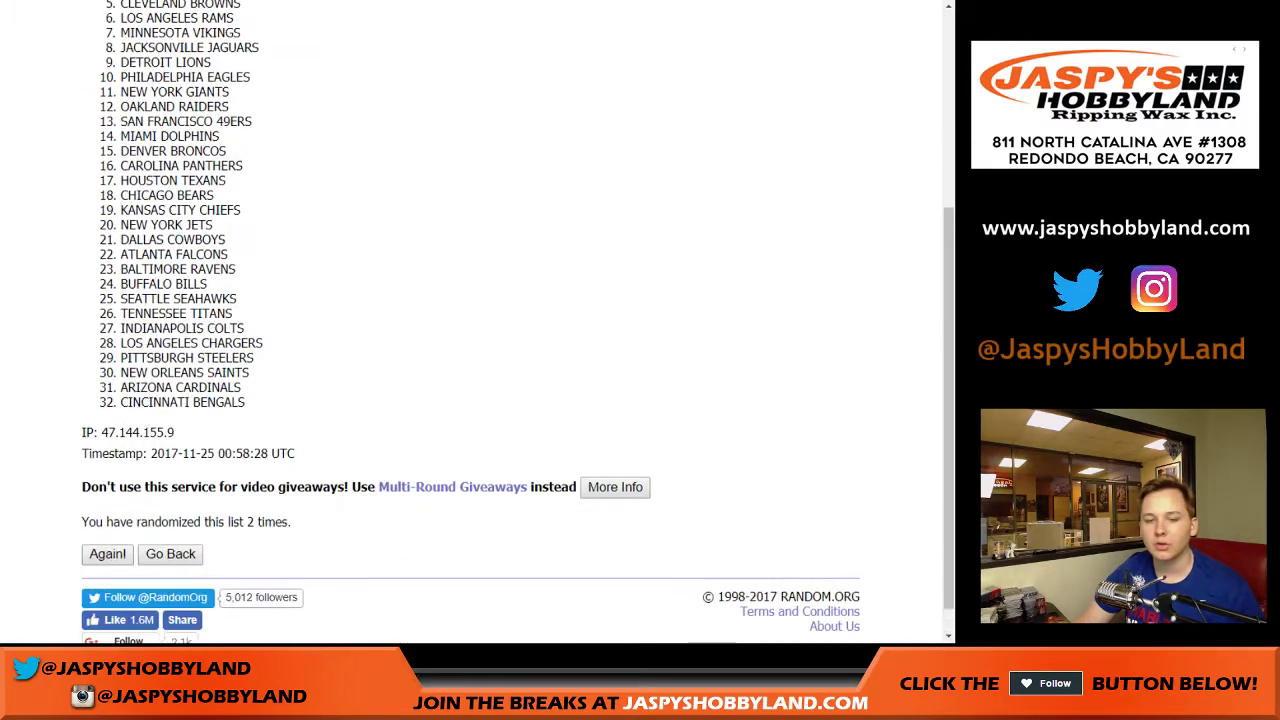
{"action": "left_click", "coordinate": [107, 554]}
{"action": "scroll", "coordinate": [107, 554], "scroll_direction": "down", "scroll_amount": 4}
{"action": "left_click", "coordinate": [107, 554]}
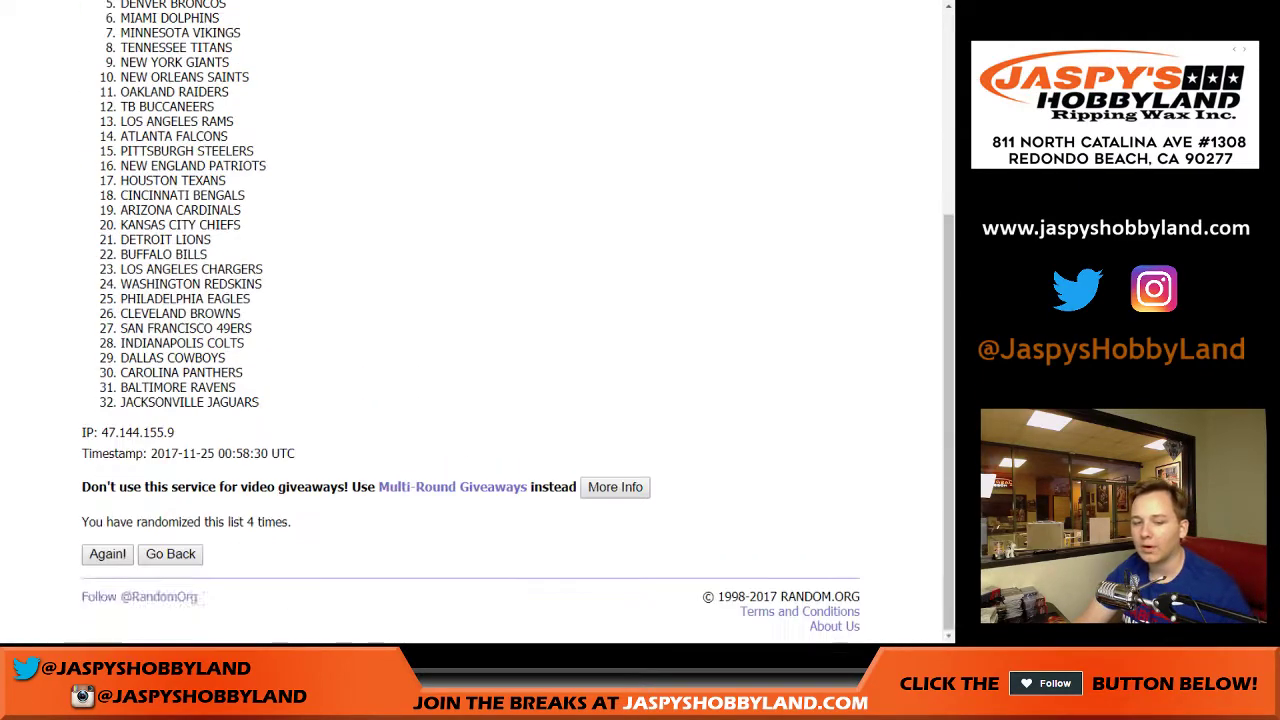
{"action": "left_click", "coordinate": [107, 554]}
{"action": "left_click", "coordinate": [107, 554]}
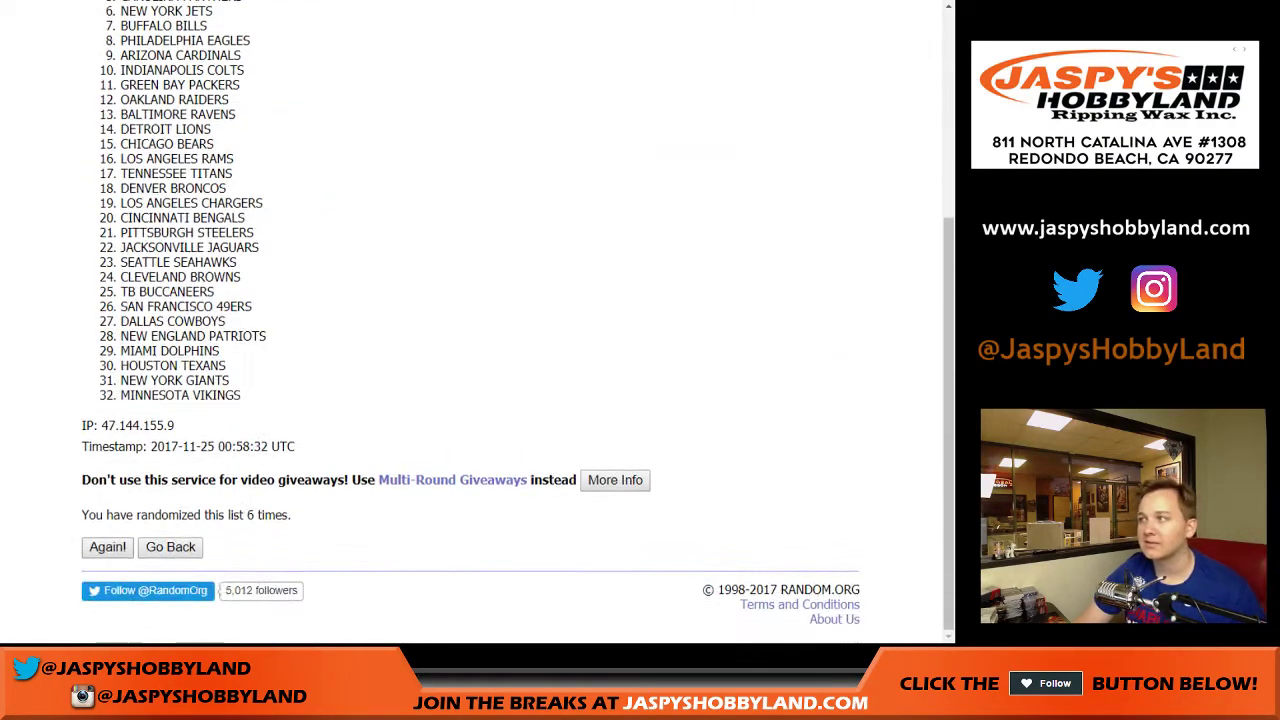
{"action": "left_click", "coordinate": [107, 547]}
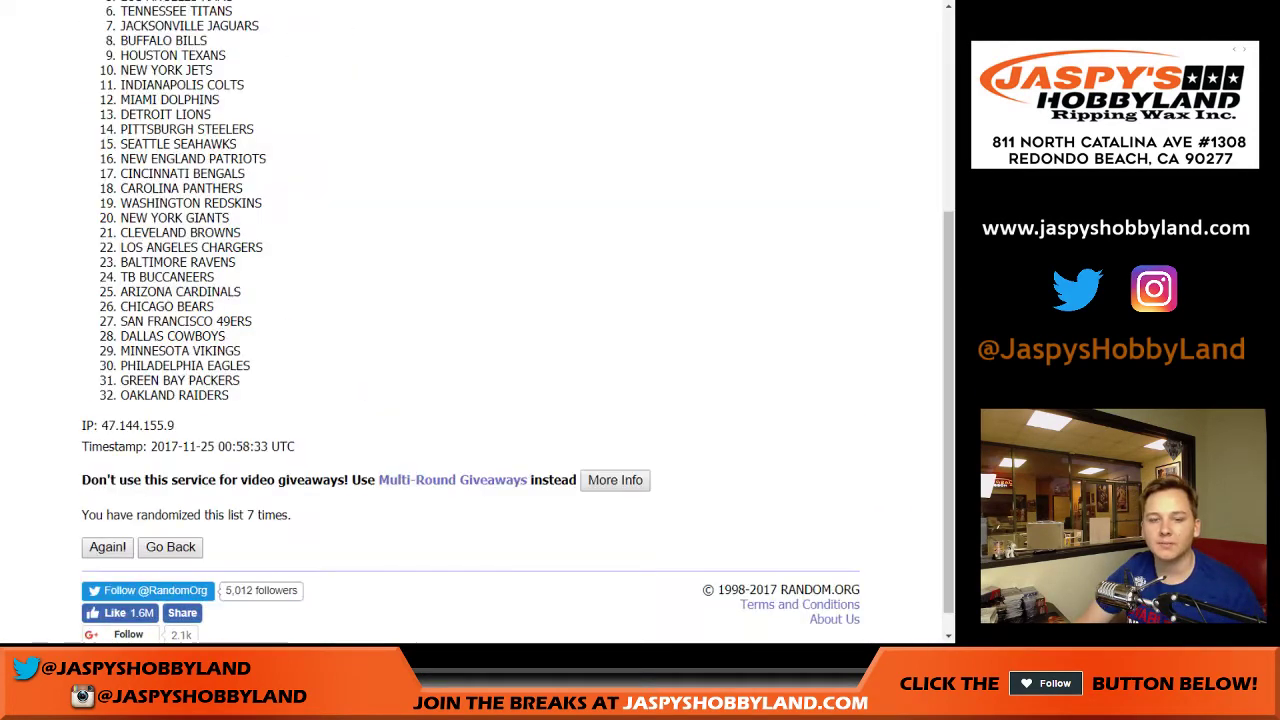
{"action": "left_click", "coordinate": [107, 548]}
- Copy the complete randomized team list and paste it into column A of the Google Sheets spreadsheet, starting at cell A1
{"action": "left_click_drag", "start_coordinate": [121, 258], "coordinate": [216, 370]}
{"action": "key", "text": "ctrl+c"}
{"action": "scroll", "coordinate": [236, 340], "scroll_direction": "down", "scroll_amount": 4}
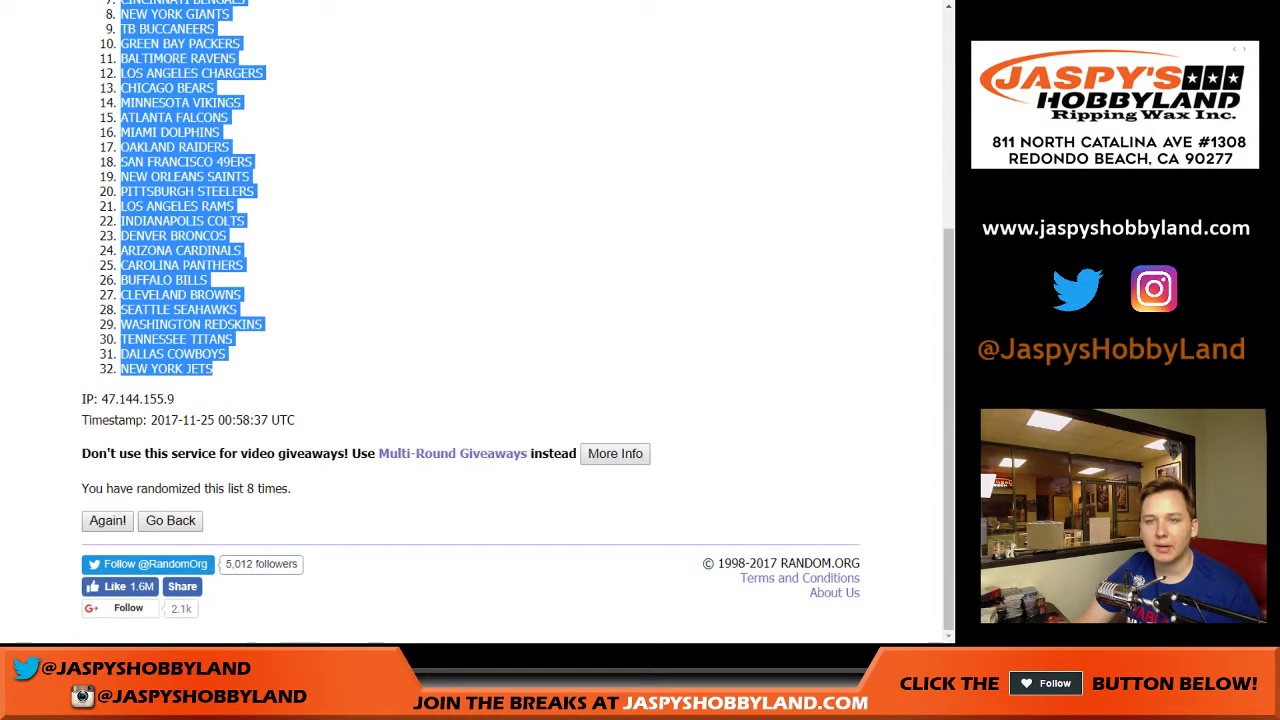
{"action": "key", "text": "ctrl+Tab"}
{"action": "left_click", "coordinate": [73, 119]}
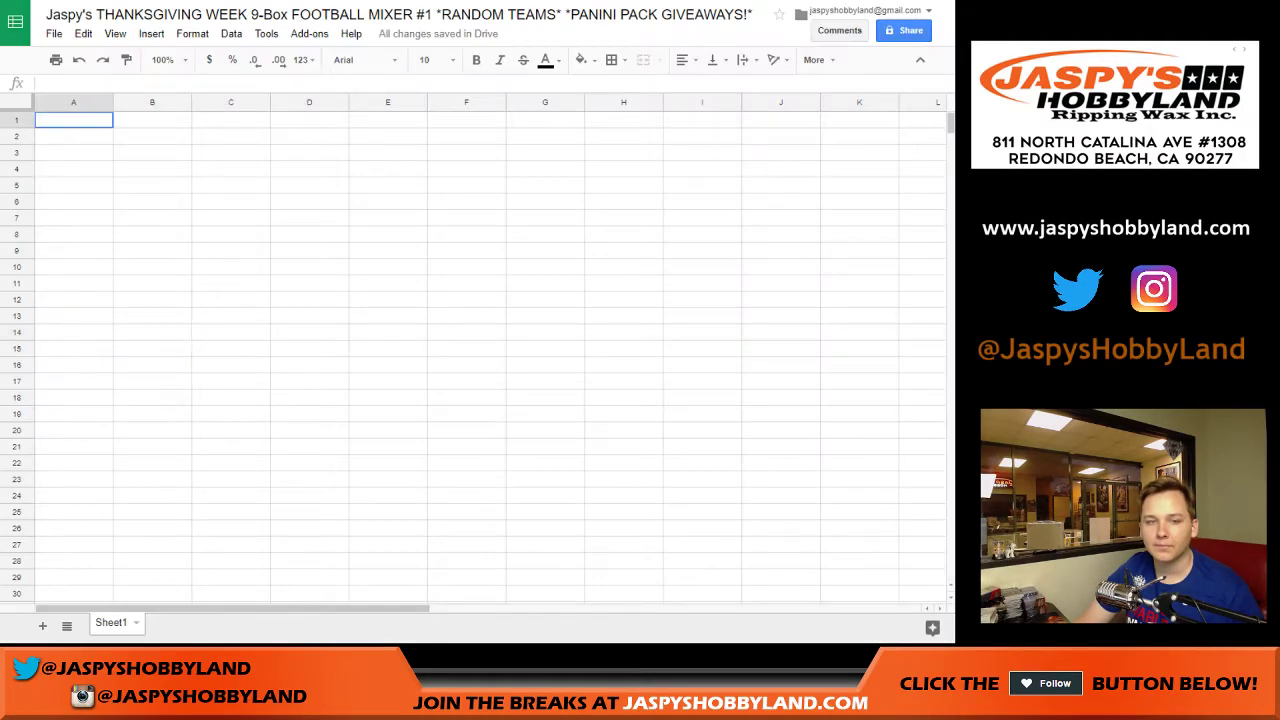
{"action": "right_click", "coordinate": [76, 124]}
{"action": "left_click", "coordinate": [100, 180]}
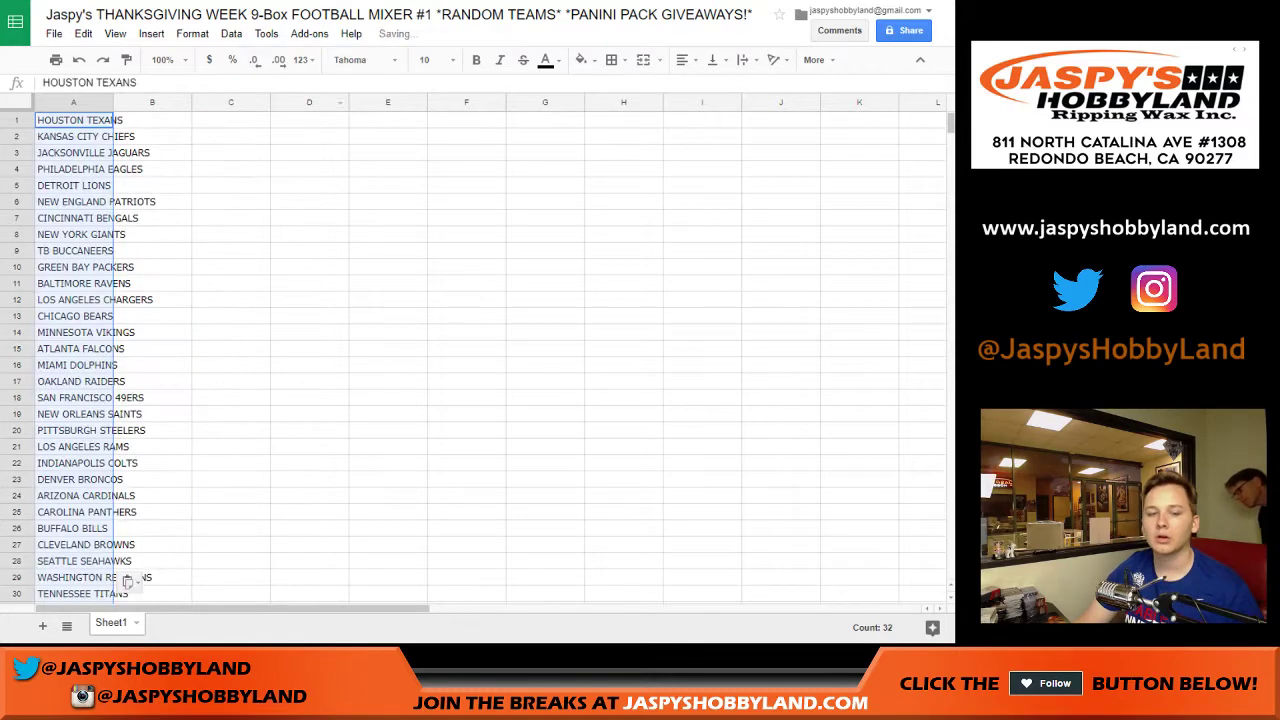
- Set the font size of the team names to 12 and widen column A to fit them
{"action": "left_click_drag", "start_coordinate": [112, 102], "coordinate": [164, 102]}
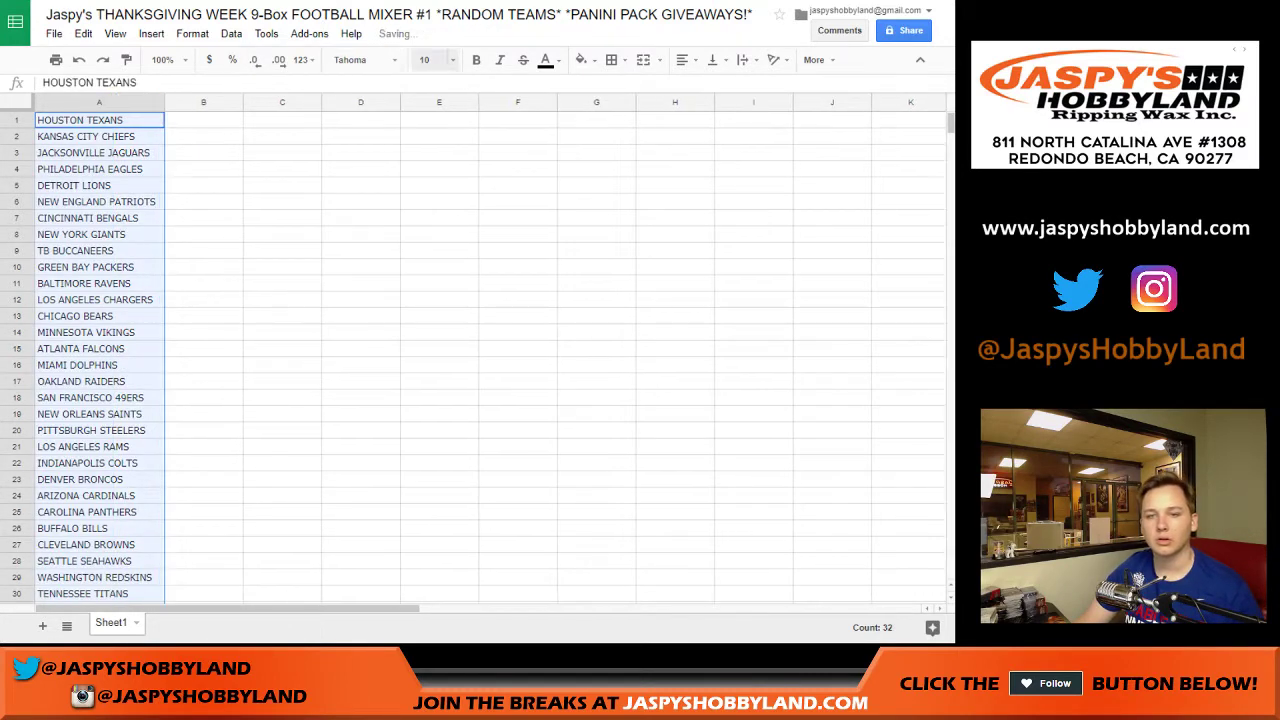
{"action": "left_click", "coordinate": [430, 60]}
{"action": "type", "text": "12"}
{"action": "key", "text": "Return"}
{"action": "left_click", "coordinate": [282, 195]}
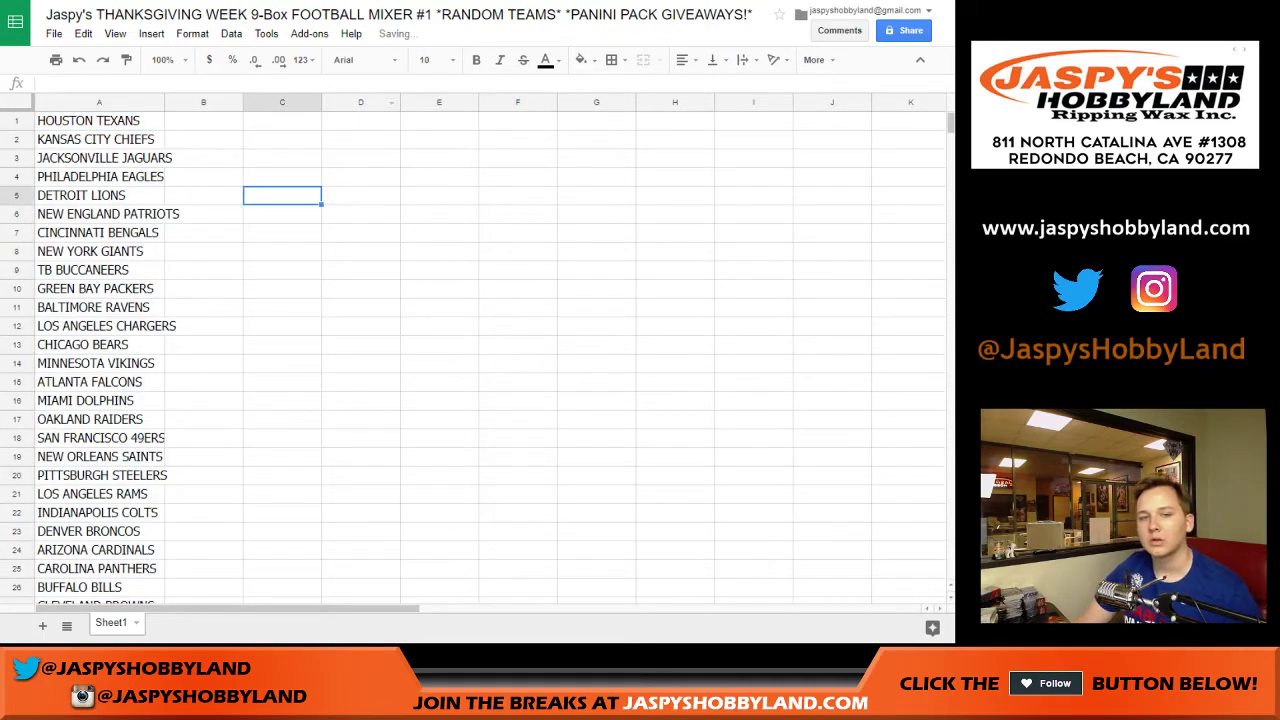
{"action": "left_click_drag", "start_coordinate": [163, 102], "coordinate": [182, 102]}
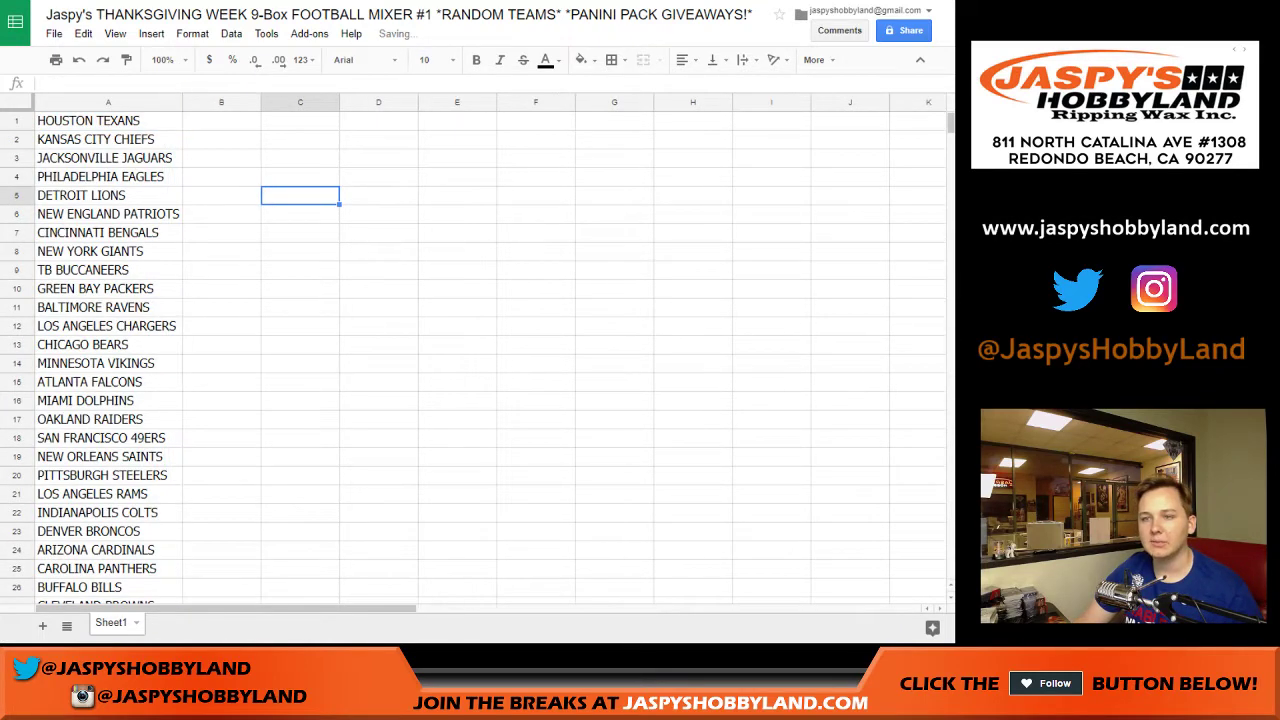
{"action": "key", "text": "ctrl+minus"}
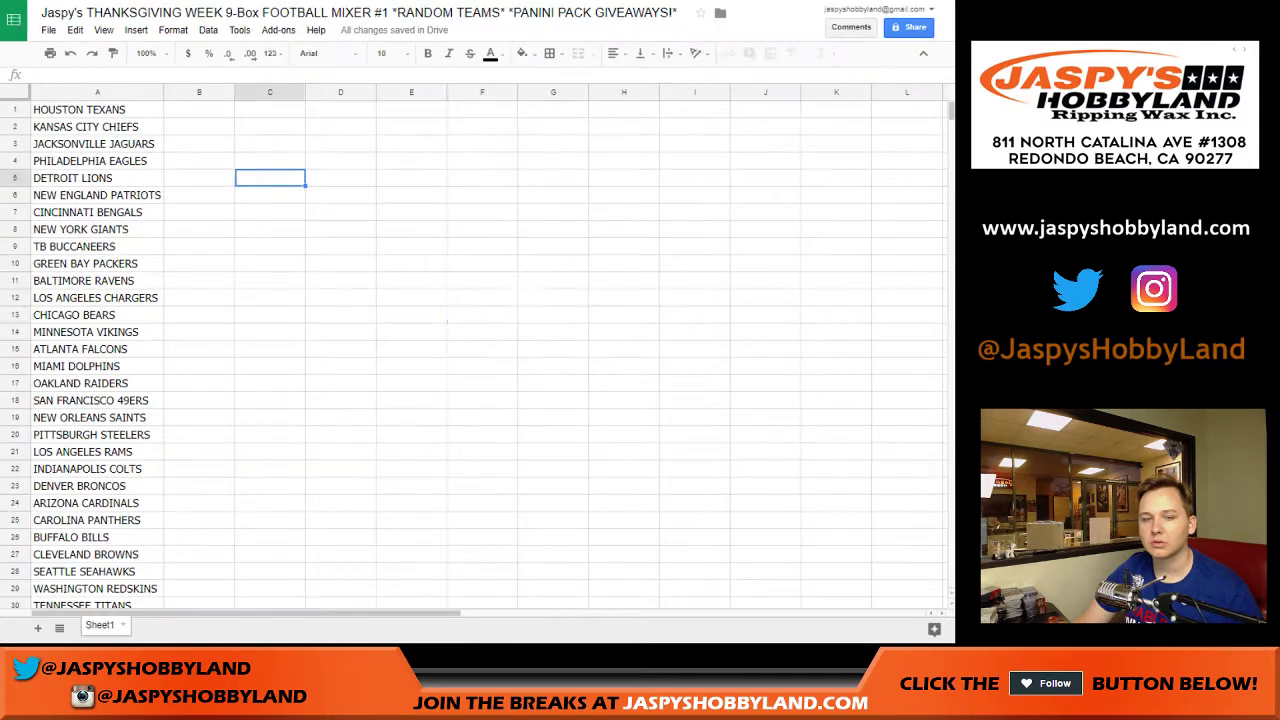
{"action": "left_click", "coordinate": [482, 315]}
- Switch to the List Randomizer form holding the participants' names and randomize that list 8 times
{"action": "key", "text": "ctrl+Tab"}
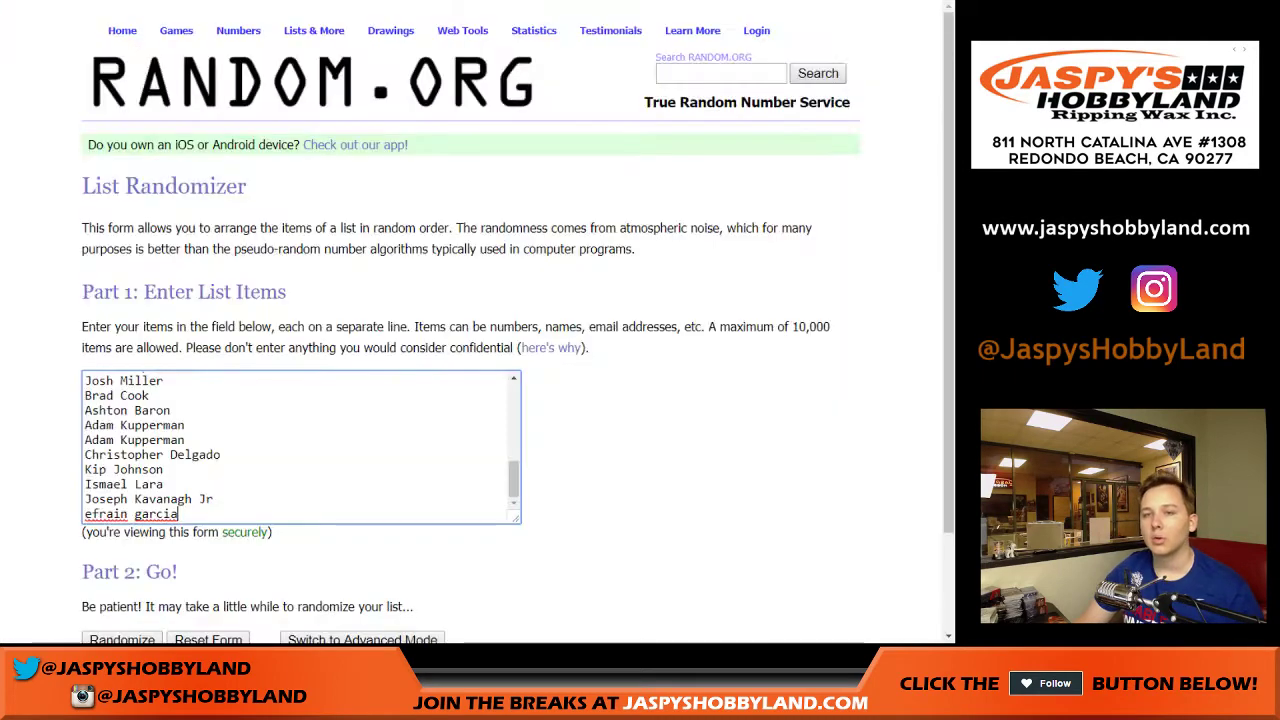
{"action": "scroll", "coordinate": [470, 322], "scroll_direction": "down", "scroll_amount": 2}
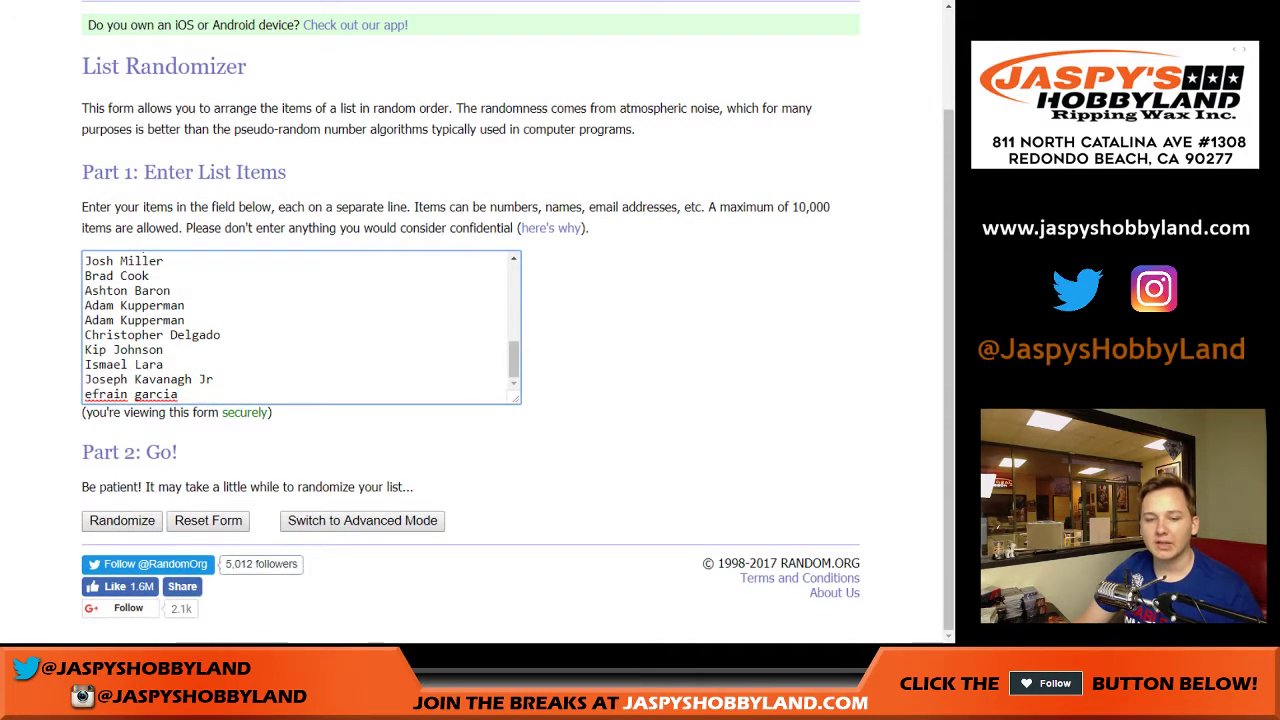
{"action": "left_click", "coordinate": [122, 520]}
{"action": "scroll", "coordinate": [470, 320], "scroll_direction": "down", "scroll_amount": 5}
{"action": "left_click", "coordinate": [107, 547]}
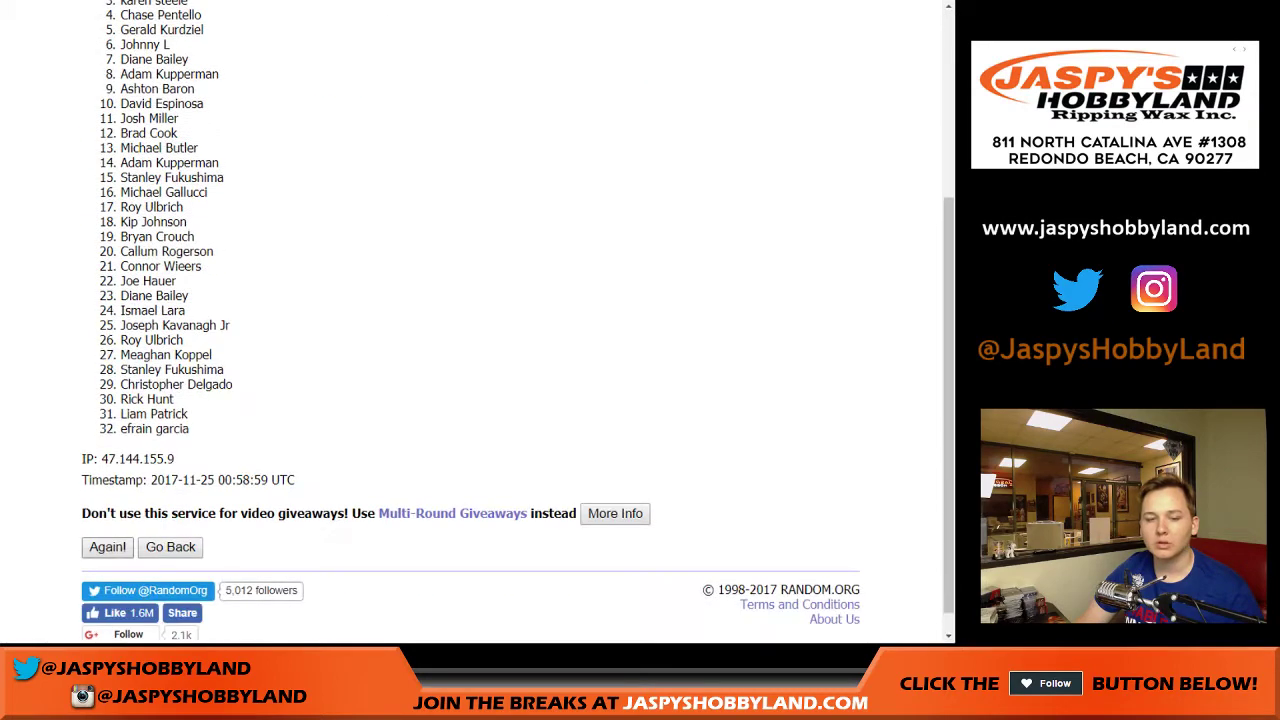
{"action": "scroll", "coordinate": [107, 547], "scroll_direction": "down", "scroll_amount": 5}
{"action": "left_click", "coordinate": [107, 554]}
{"action": "scroll", "coordinate": [107, 554], "scroll_direction": "down", "scroll_amount": 5}
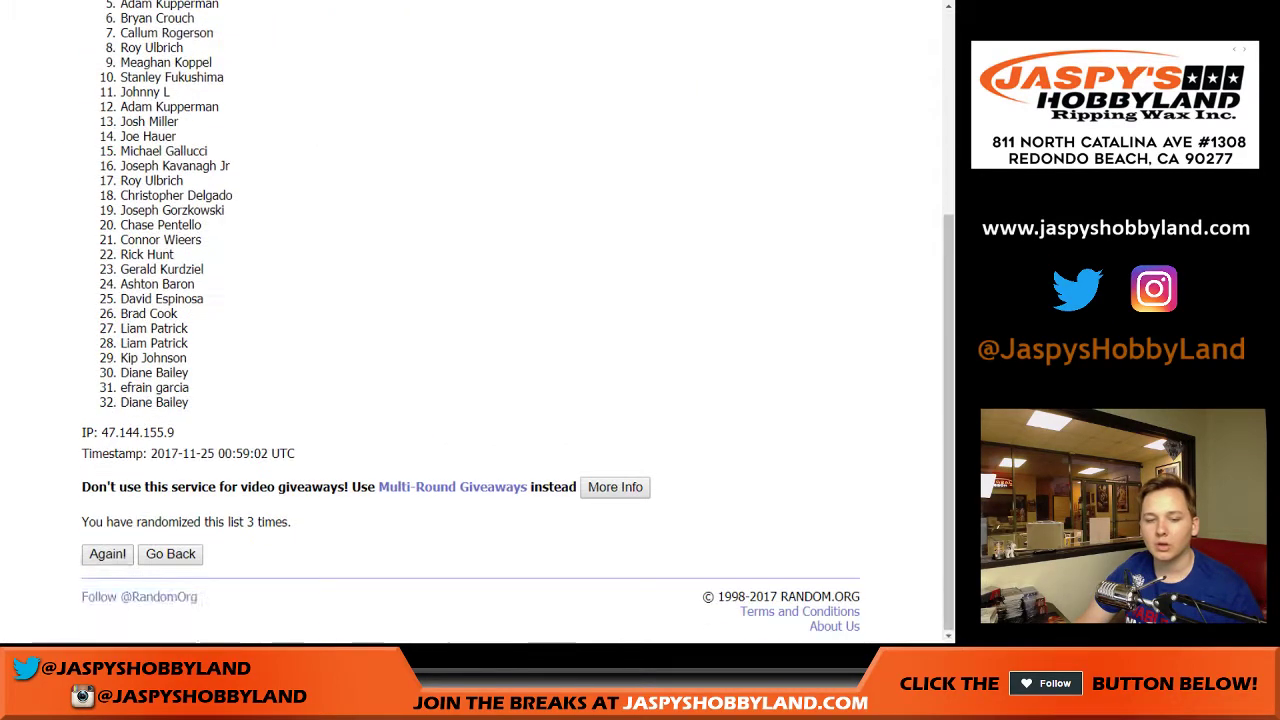
{"action": "left_click", "coordinate": [107, 554]}
{"action": "scroll", "coordinate": [107, 554], "scroll_direction": "down", "scroll_amount": 5}
{"action": "left_click", "coordinate": [107, 554]}
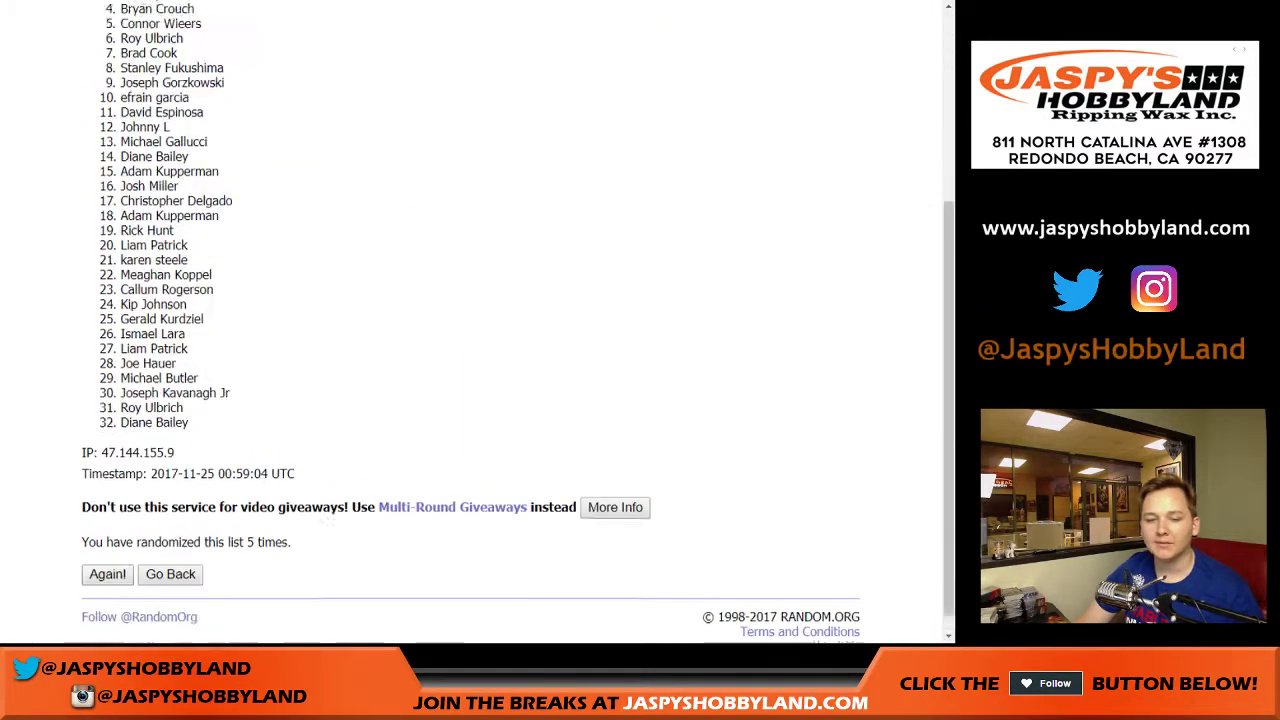
{"action": "left_click", "coordinate": [107, 554]}
{"action": "left_click", "coordinate": [107, 554]}
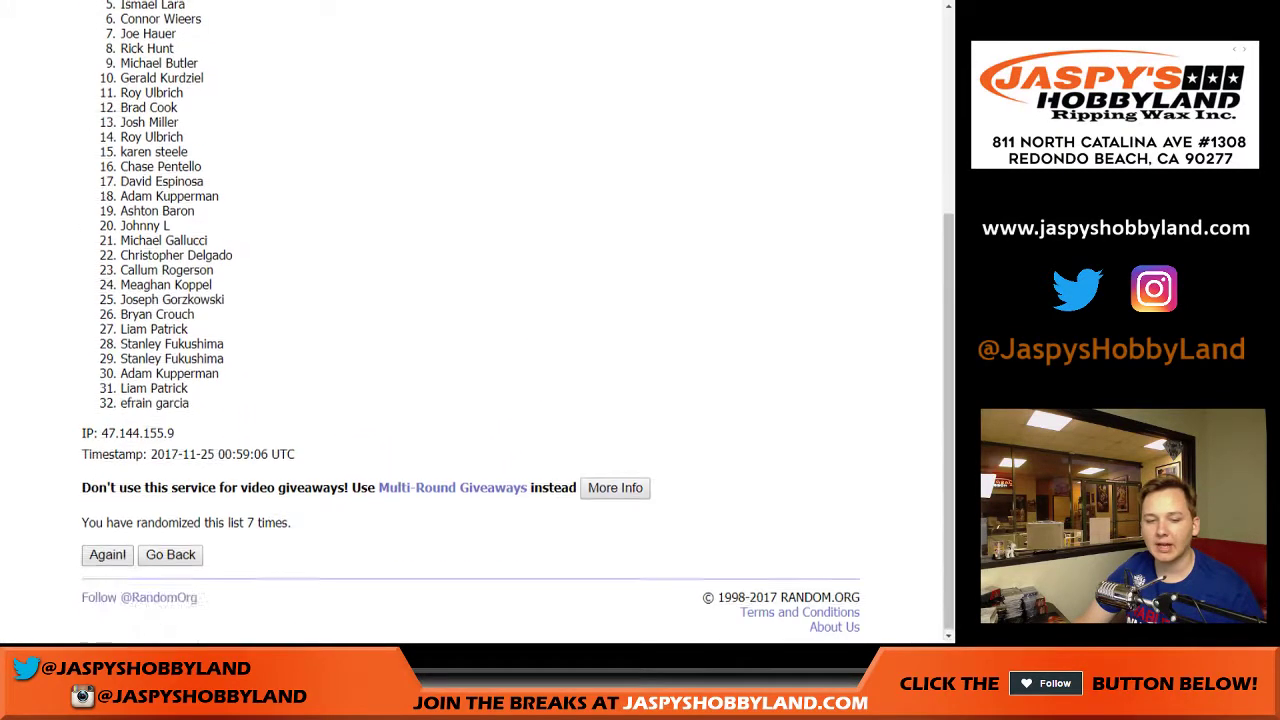
{"action": "left_click", "coordinate": [107, 554]}
- Copy the complete randomized participant list and paste it into column B of the spreadsheet, starting at cell B1 beside the teams
{"action": "scroll", "coordinate": [177, 271], "scroll_direction": "down", "scroll_amount": 5}
{"action": "left_click_drag", "start_coordinate": [121, 258], "coordinate": [190, 369]}
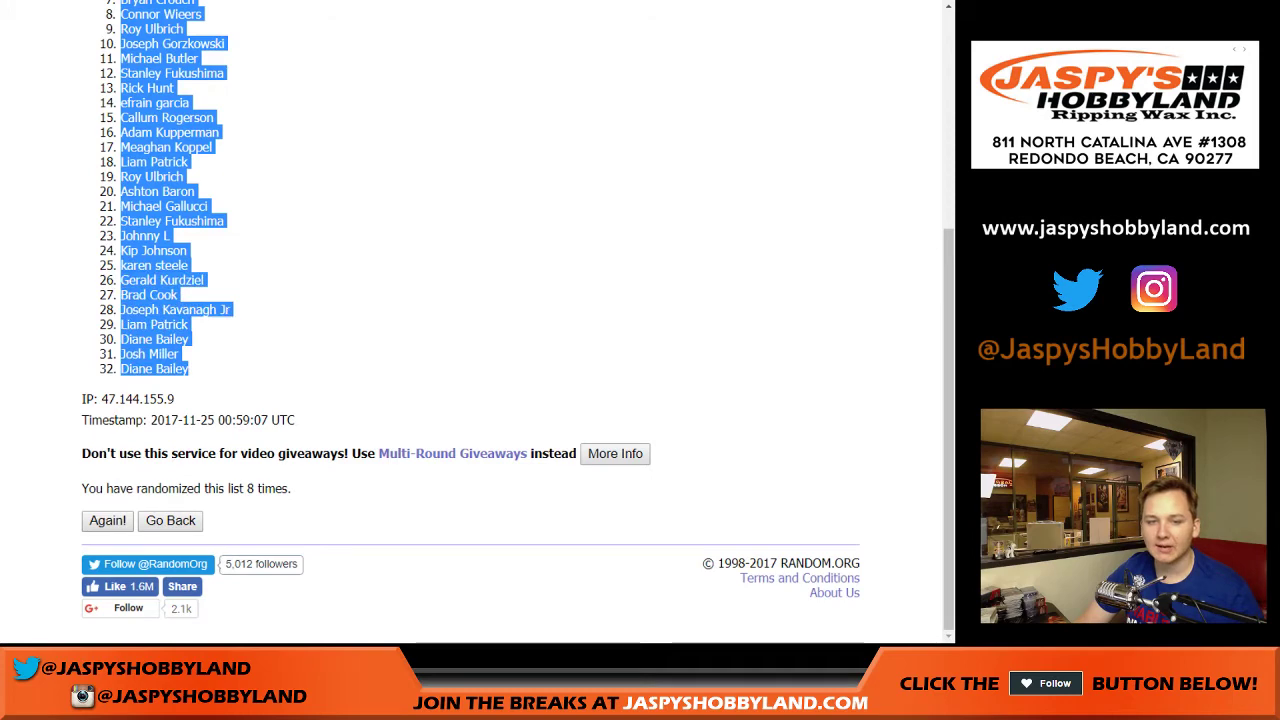
{"action": "key", "text": "ctrl+c"}
{"action": "key", "text": "ctrl+Tab"}
{"action": "left_click", "coordinate": [199, 110]}
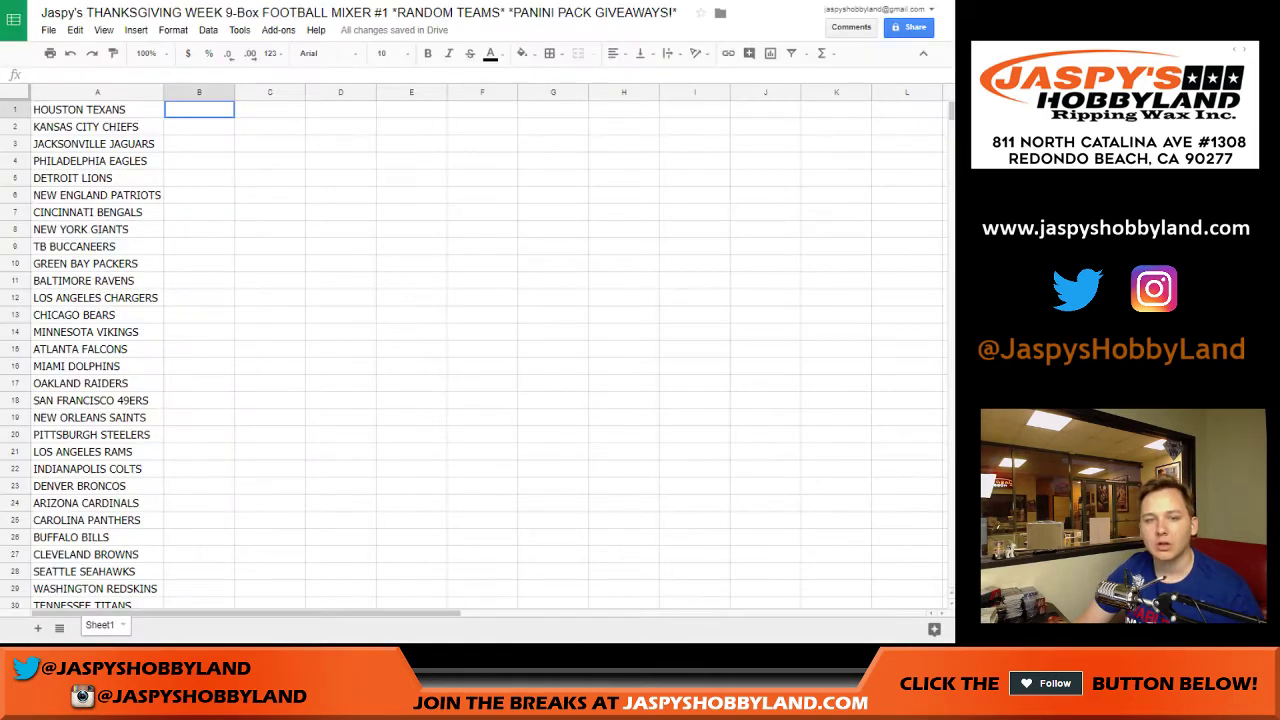
{"action": "right_click", "coordinate": [199, 110]}
{"action": "left_click", "coordinate": [205, 160]}
- Set the font size of the participant names to 12, fit column B to its contents and slightly widen column A
{"action": "left_click", "coordinate": [384, 54]}
{"action": "type", "text": "12"}
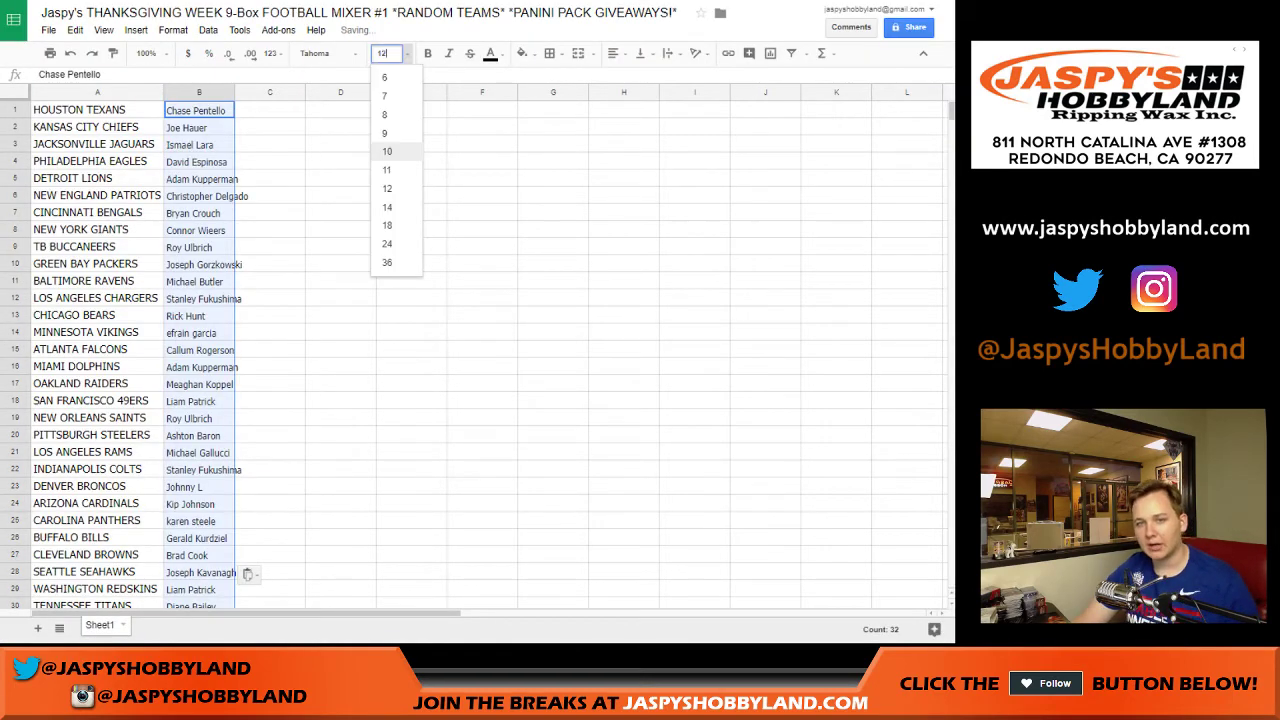
{"action": "key", "text": "Return"}
{"action": "double_click", "coordinate": [234, 92]}
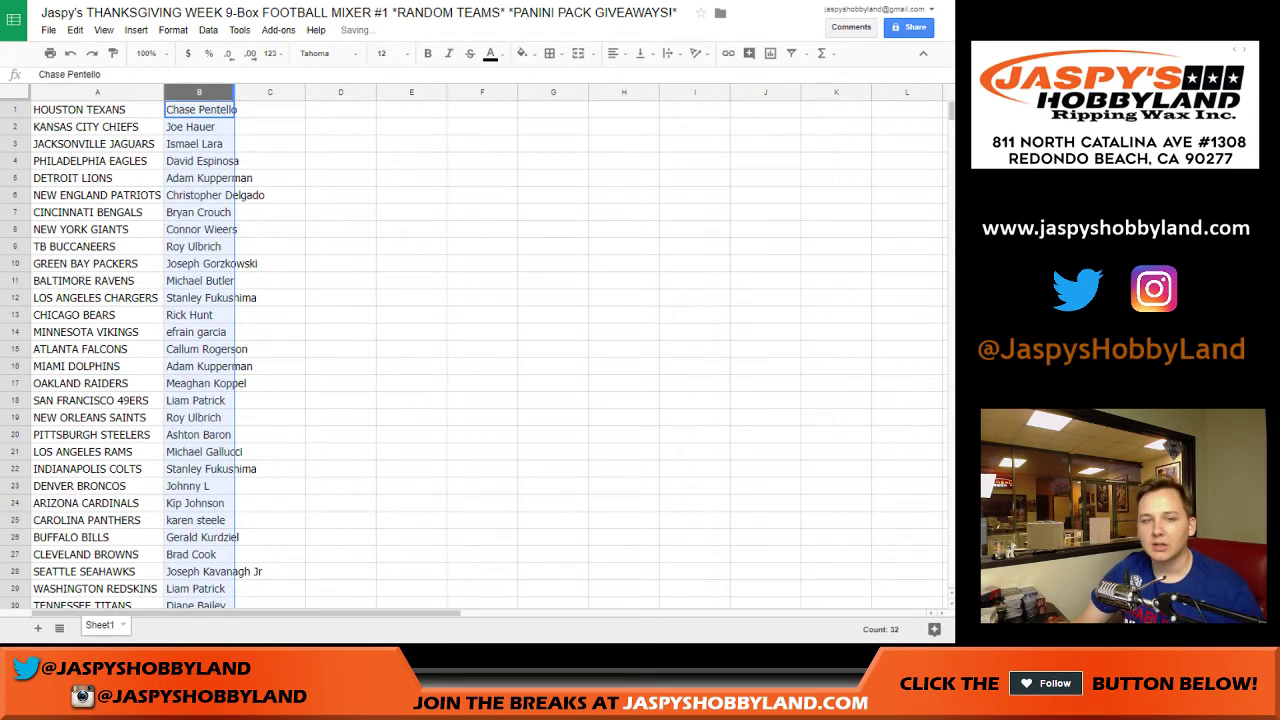
{"action": "left_click_drag", "start_coordinate": [163, 92], "coordinate": [178, 92]}
- Review the team and participant pairings row by row through column B, from the Jacksonville Jaguars in row 3 to the New York Jets in row 32
{"action": "left_click", "coordinate": [229, 144]}
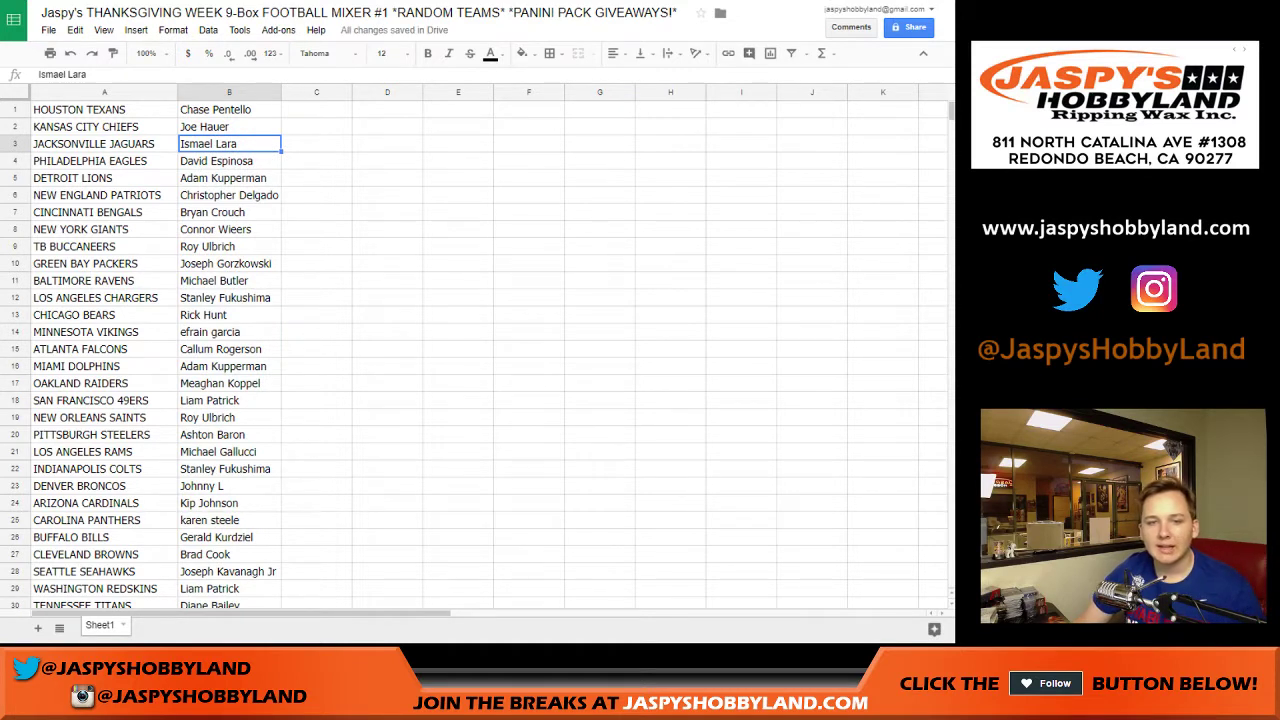
{"action": "left_click", "coordinate": [229, 161]}
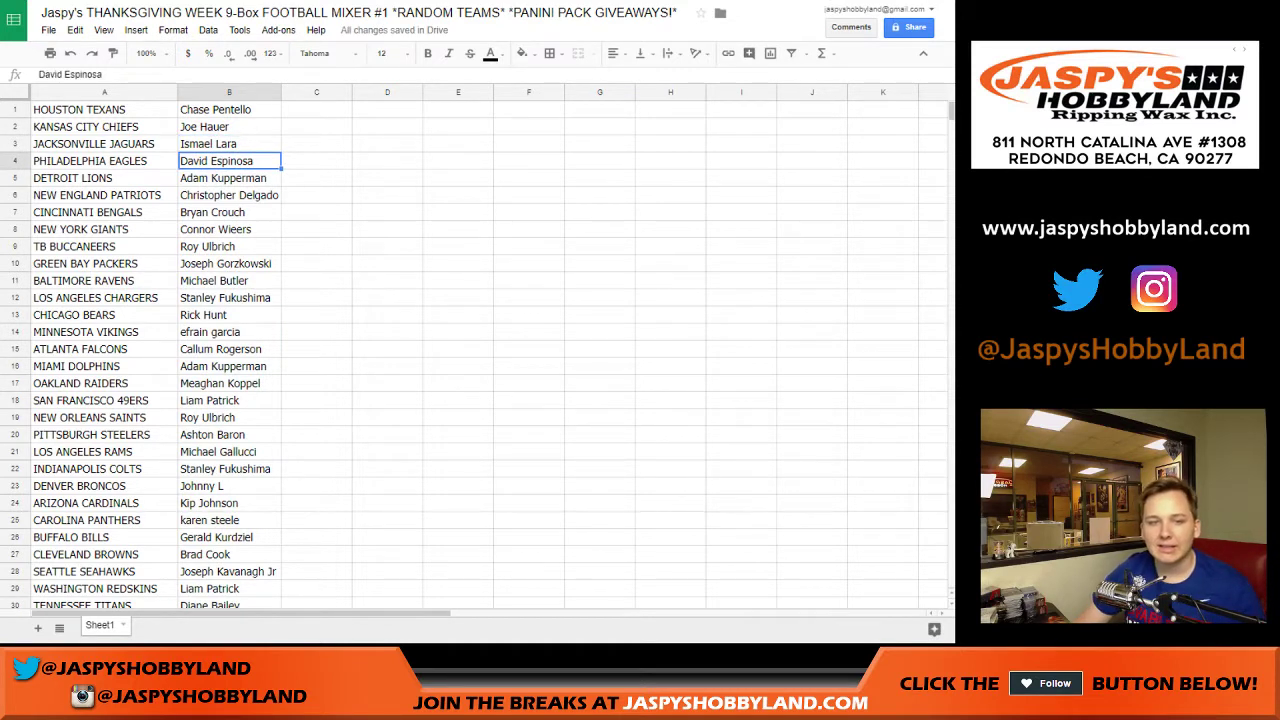
{"action": "left_click", "coordinate": [229, 178]}
{"action": "left_click", "coordinate": [229, 195]}
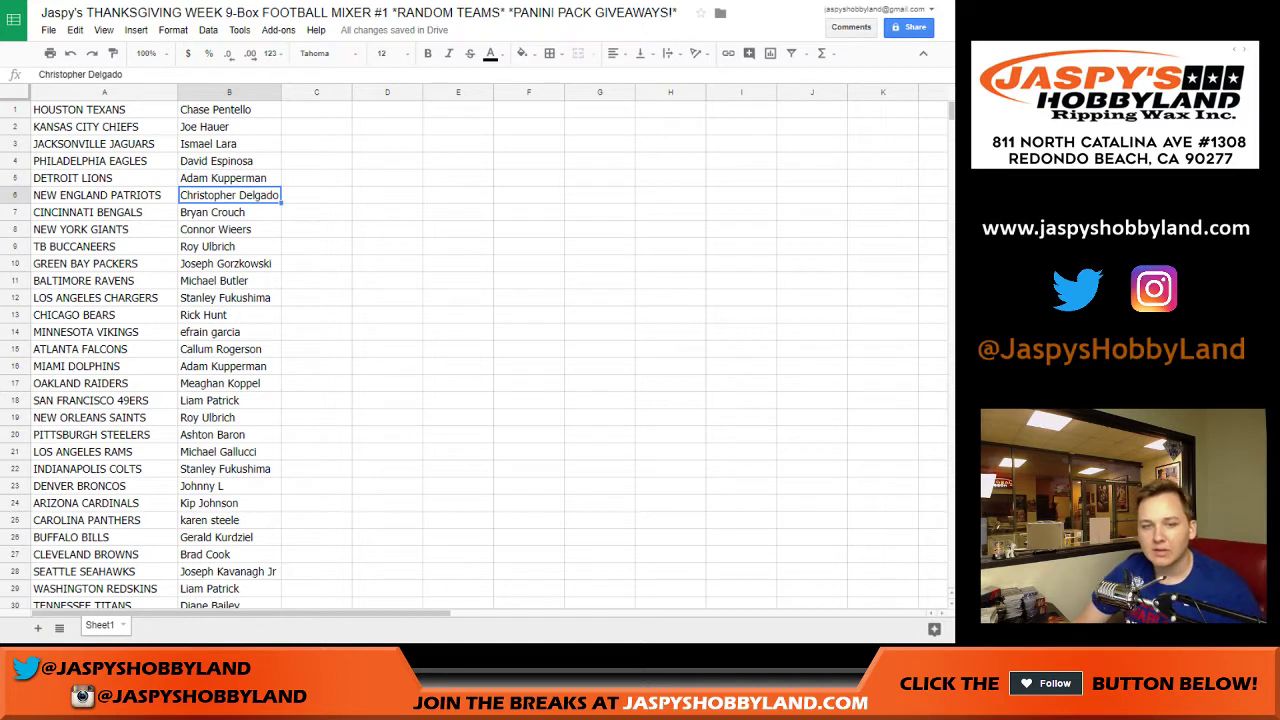
{"action": "left_click", "coordinate": [229, 212]}
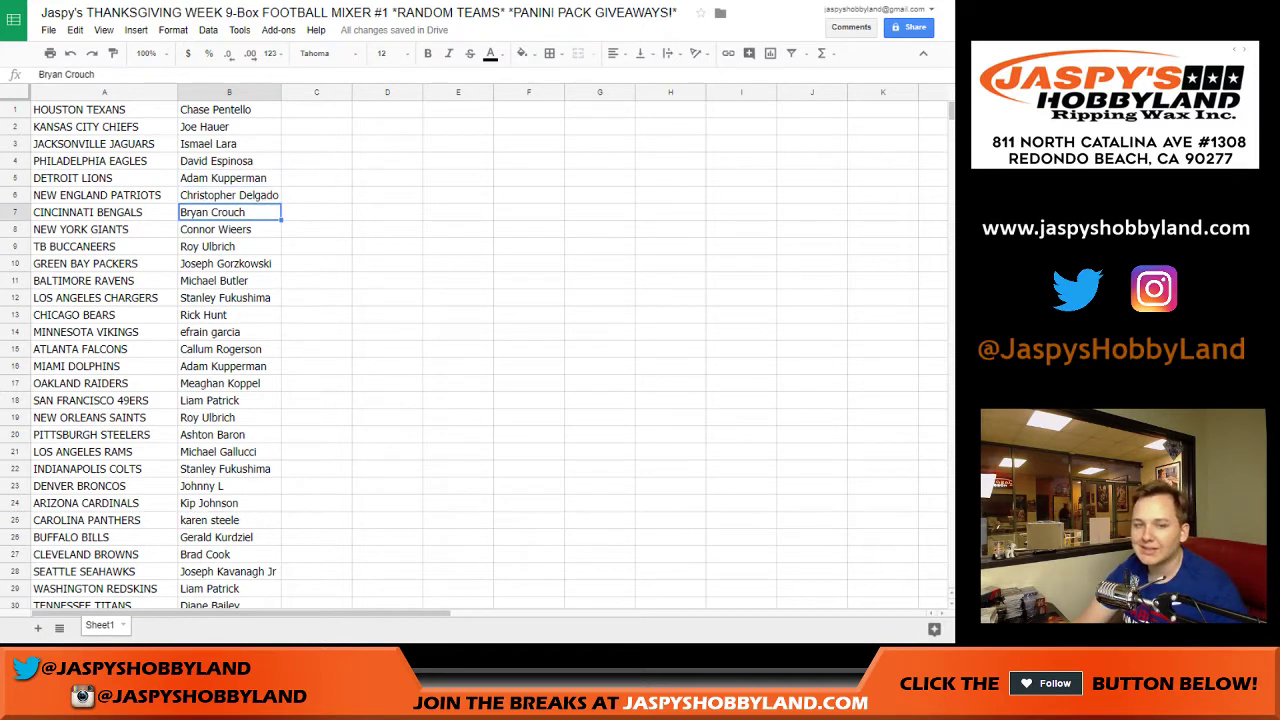
{"action": "left_click", "coordinate": [229, 229]}
{"action": "left_click", "coordinate": [229, 246]}
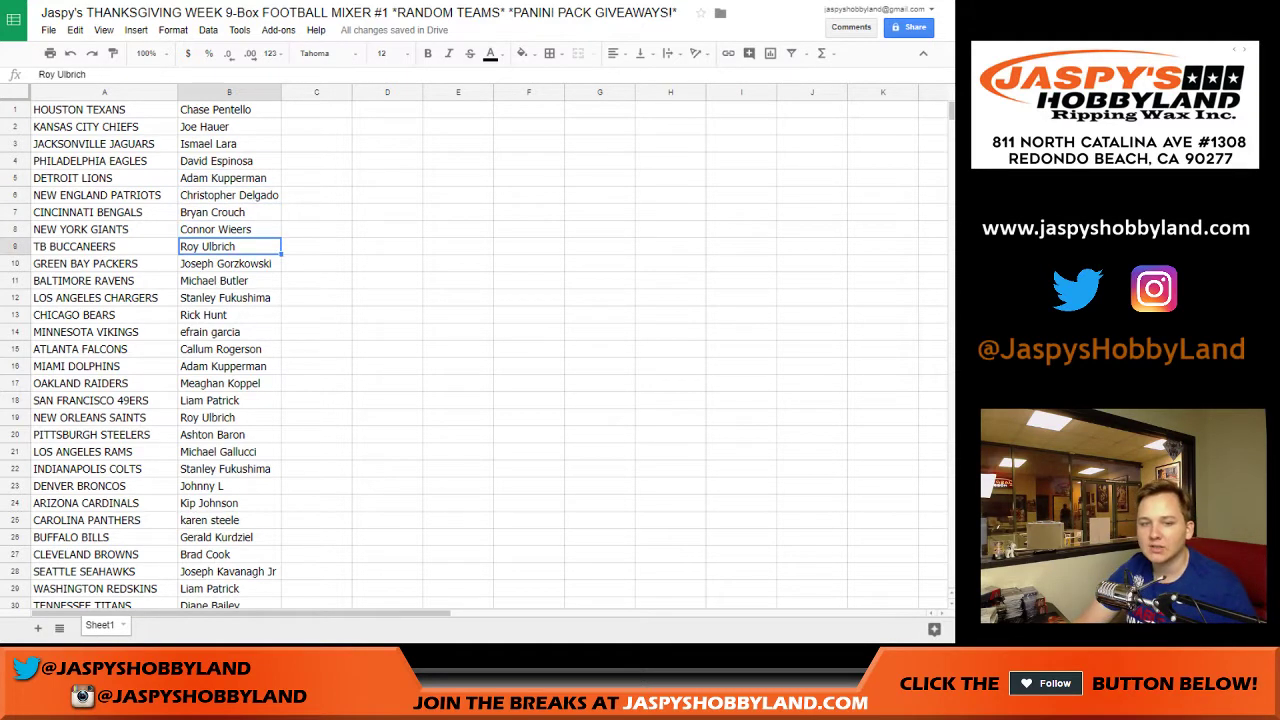
{"action": "left_click", "coordinate": [229, 264]}
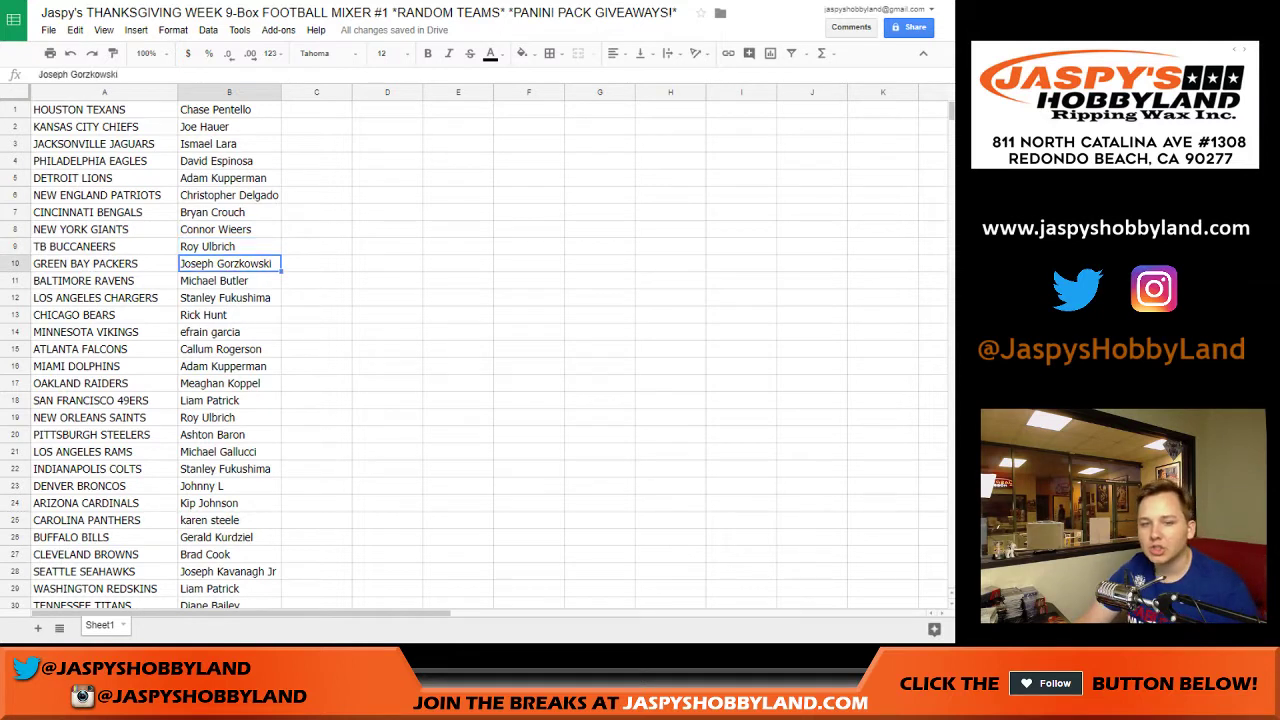
{"action": "left_click", "coordinate": [229, 281]}
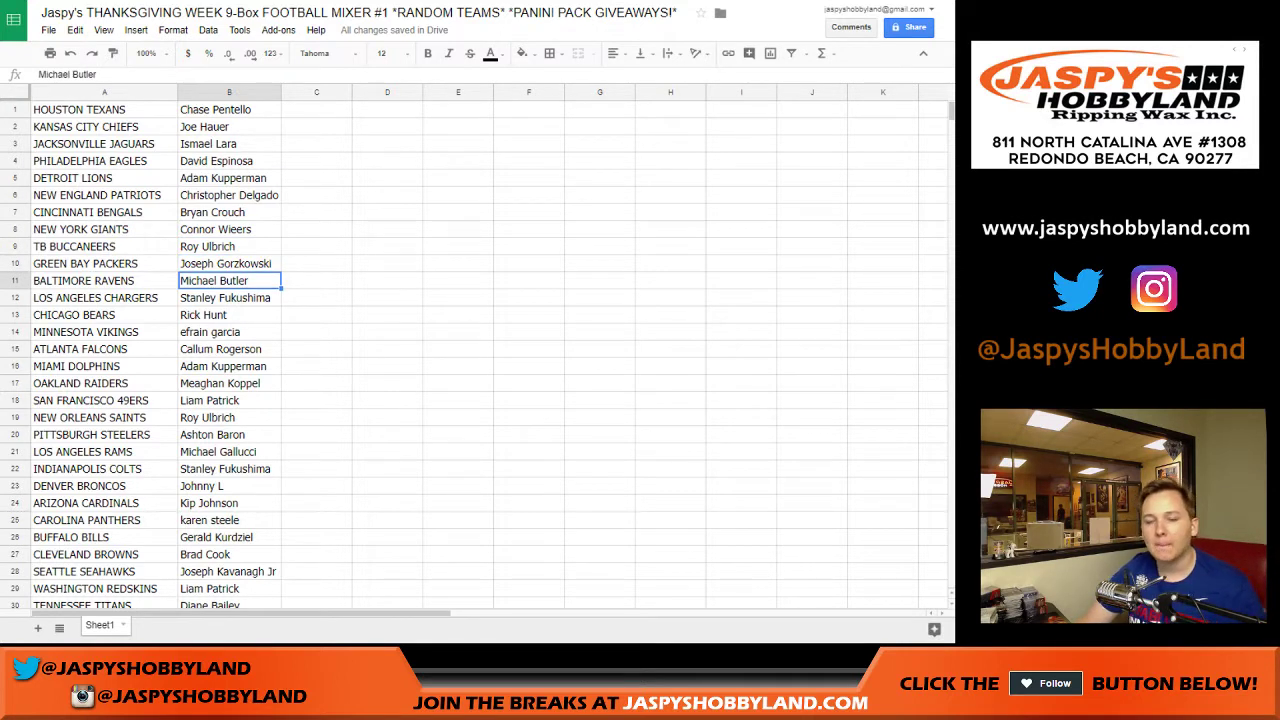
{"action": "left_click", "coordinate": [229, 298]}
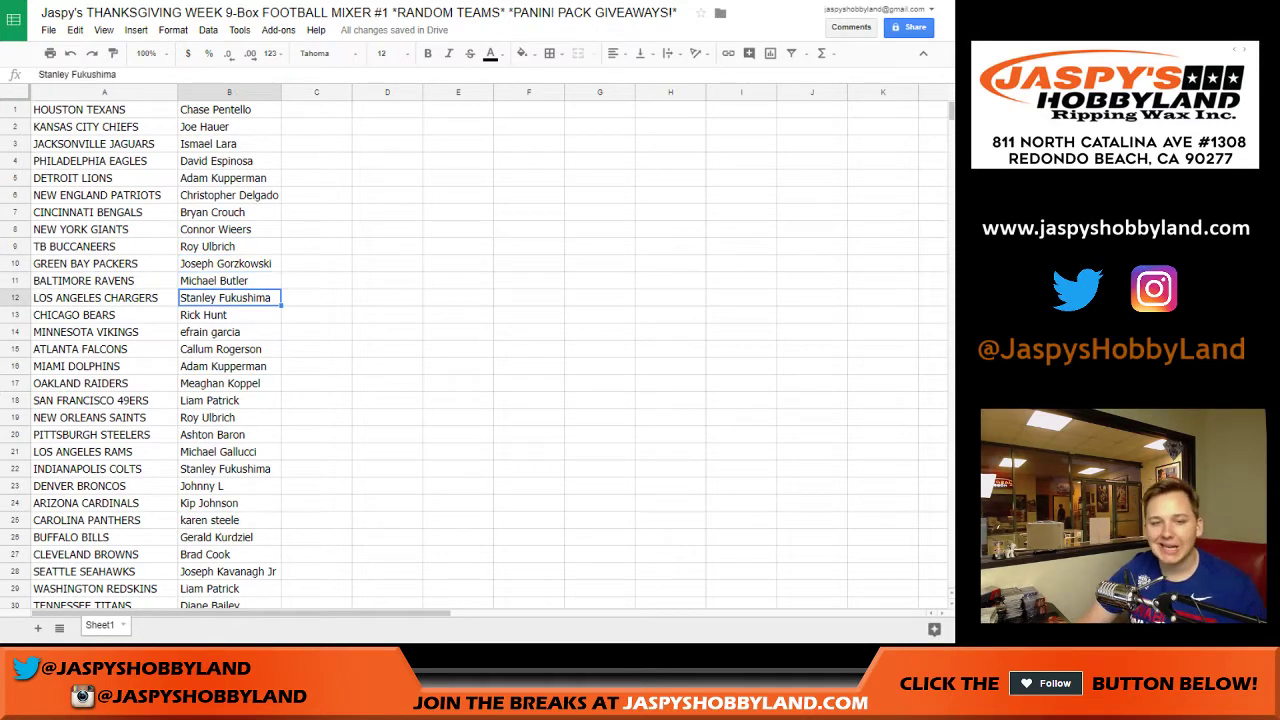
{"action": "left_click", "coordinate": [229, 315]}
{"action": "left_click", "coordinate": [229, 332]}
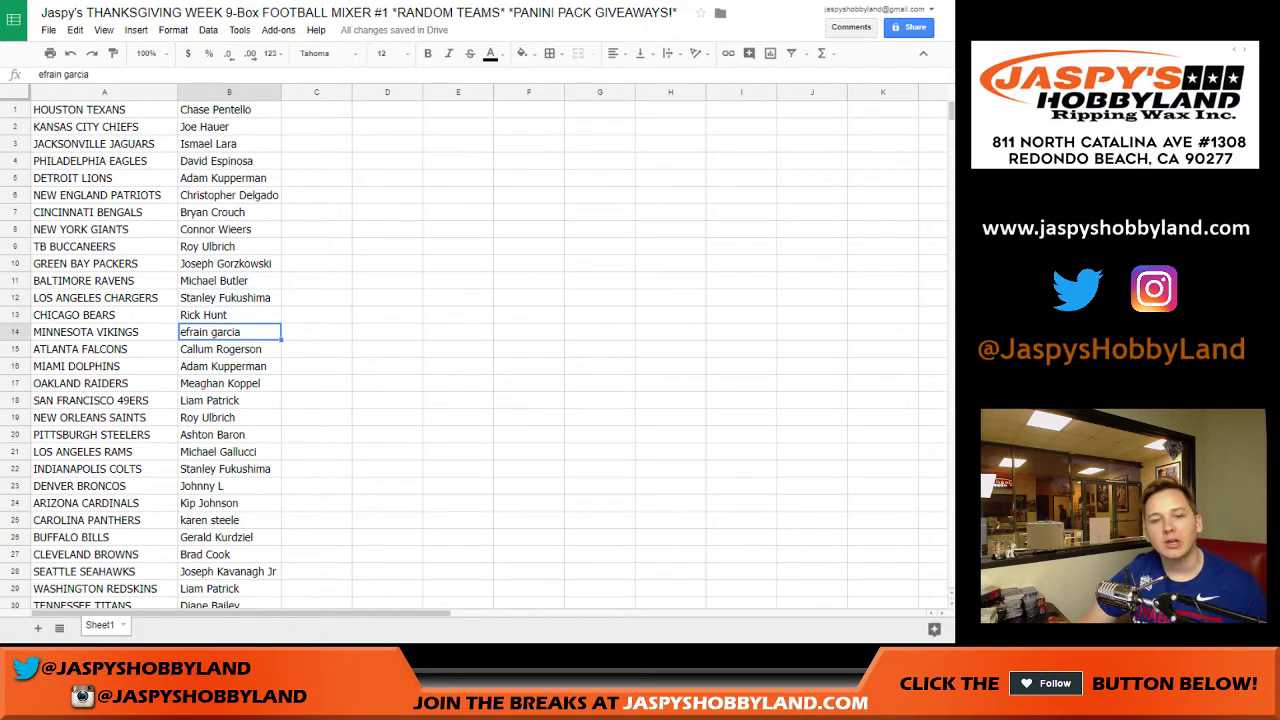
{"action": "left_click", "coordinate": [229, 349]}
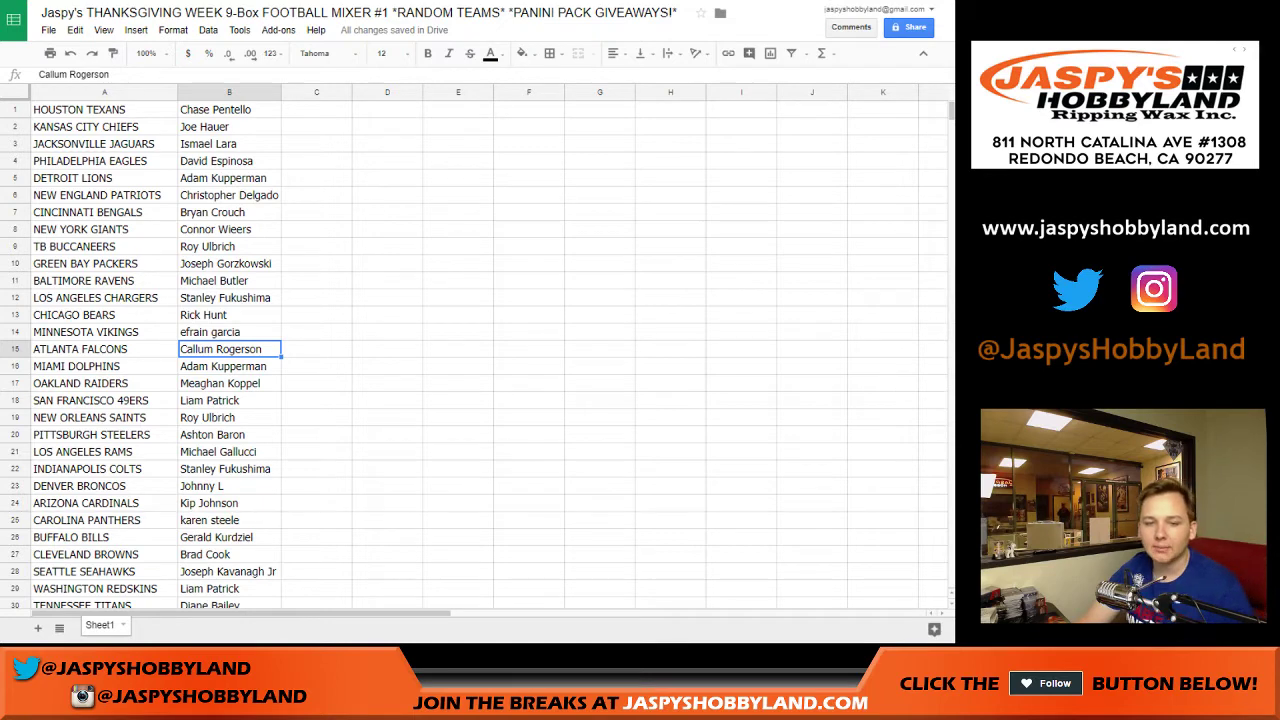
{"action": "left_click", "coordinate": [229, 366]}
{"action": "scroll", "coordinate": [229, 366], "scroll_direction": "down", "scroll_amount": 2}
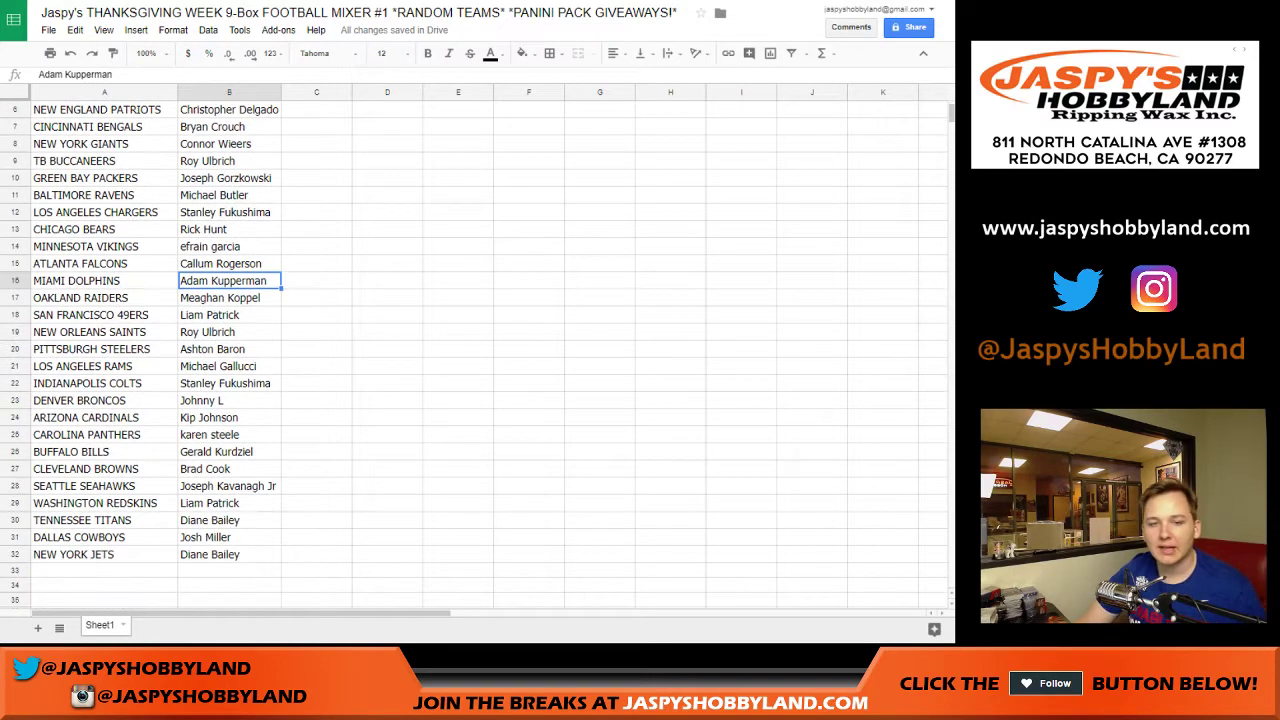
{"action": "left_click", "coordinate": [229, 298]}
{"action": "scroll", "coordinate": [229, 298], "scroll_direction": "down", "scroll_amount": 1}
{"action": "left_click", "coordinate": [229, 281]}
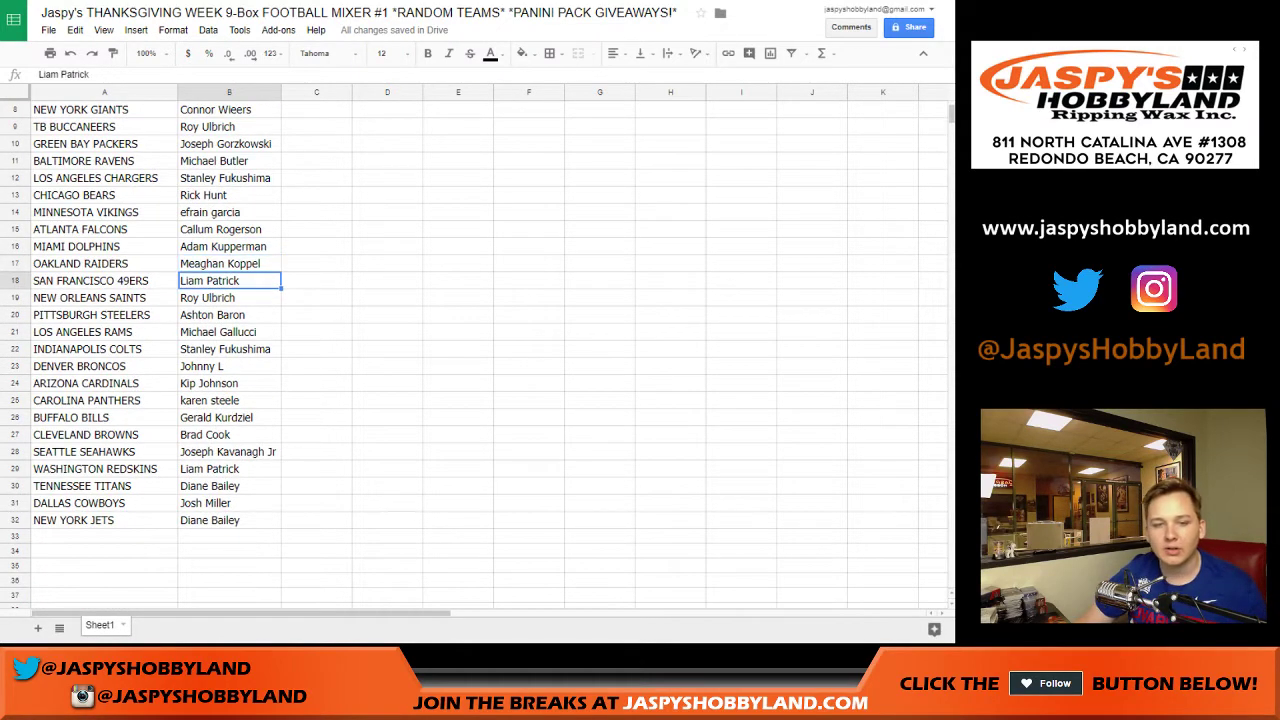
{"action": "left_click", "coordinate": [229, 298]}
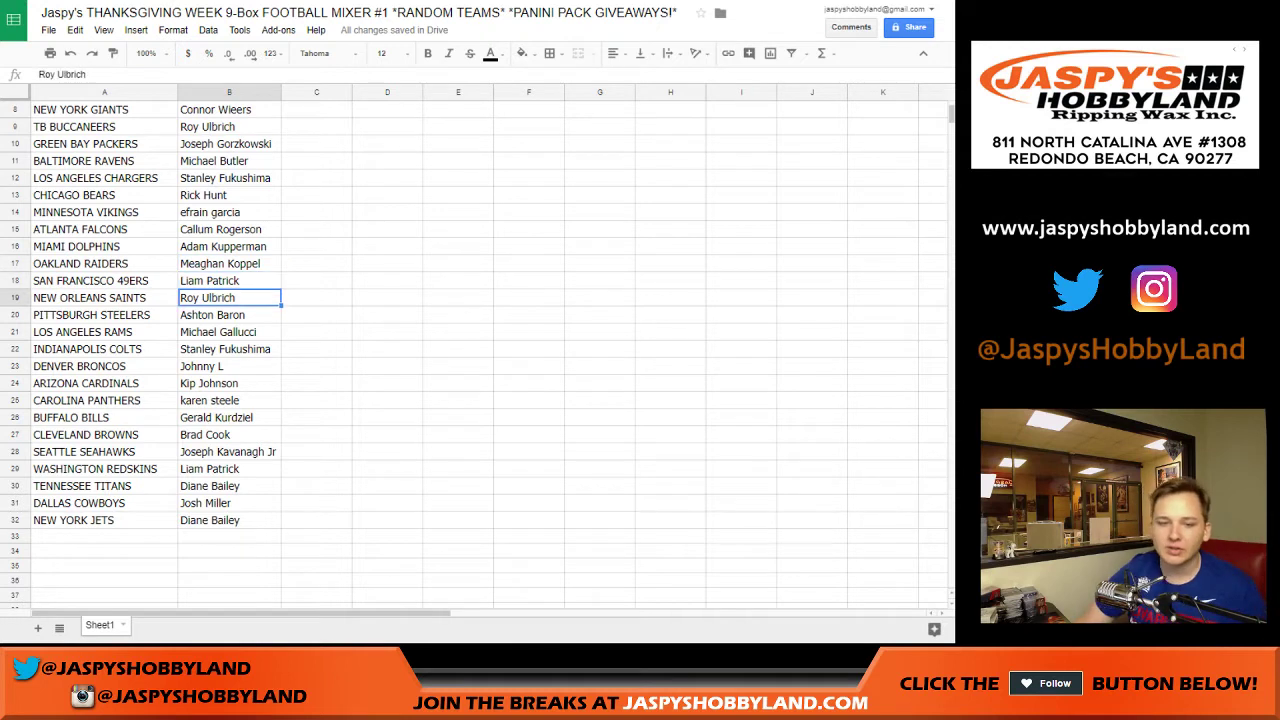
{"action": "left_click", "coordinate": [229, 315]}
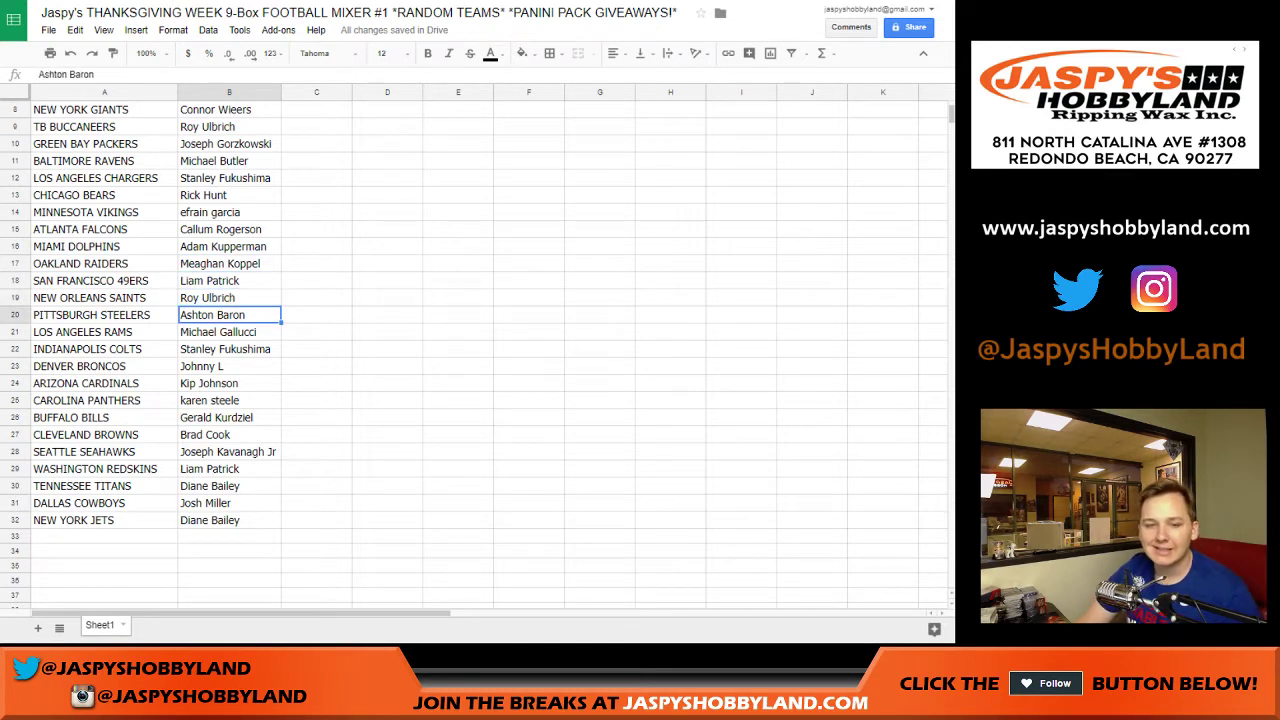
{"action": "left_click", "coordinate": [229, 332]}
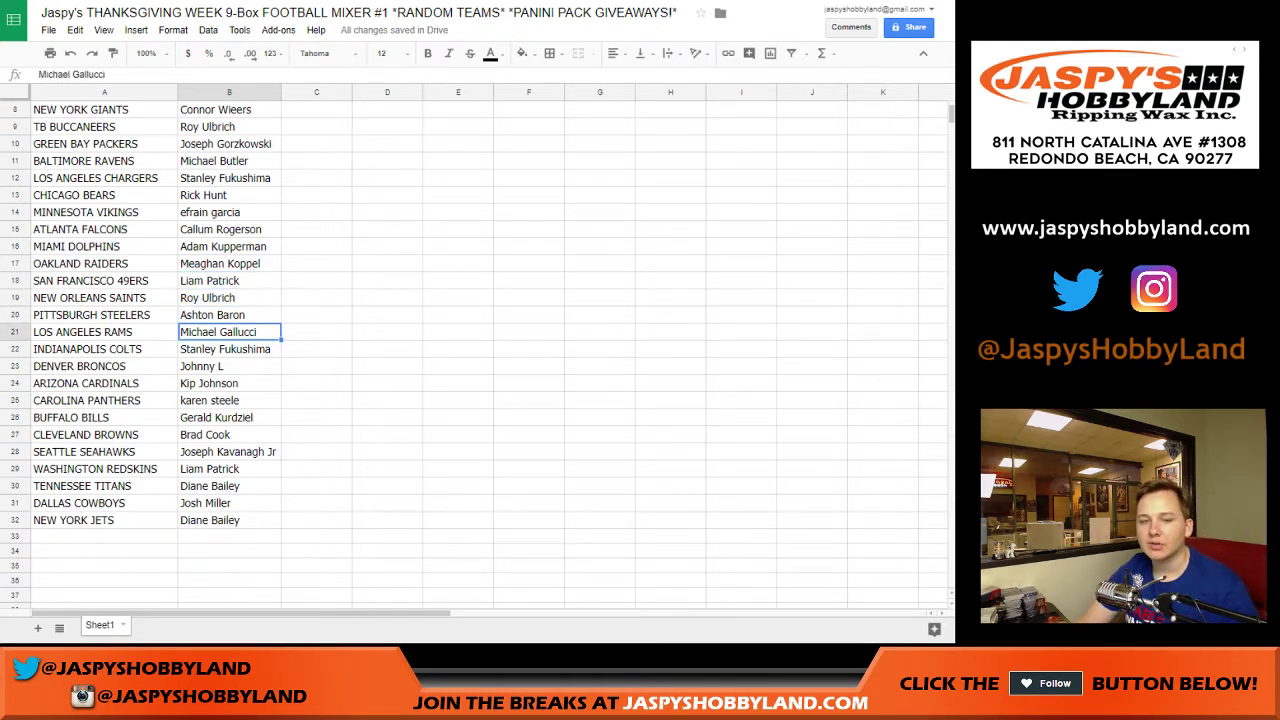
{"action": "left_click", "coordinate": [229, 349]}
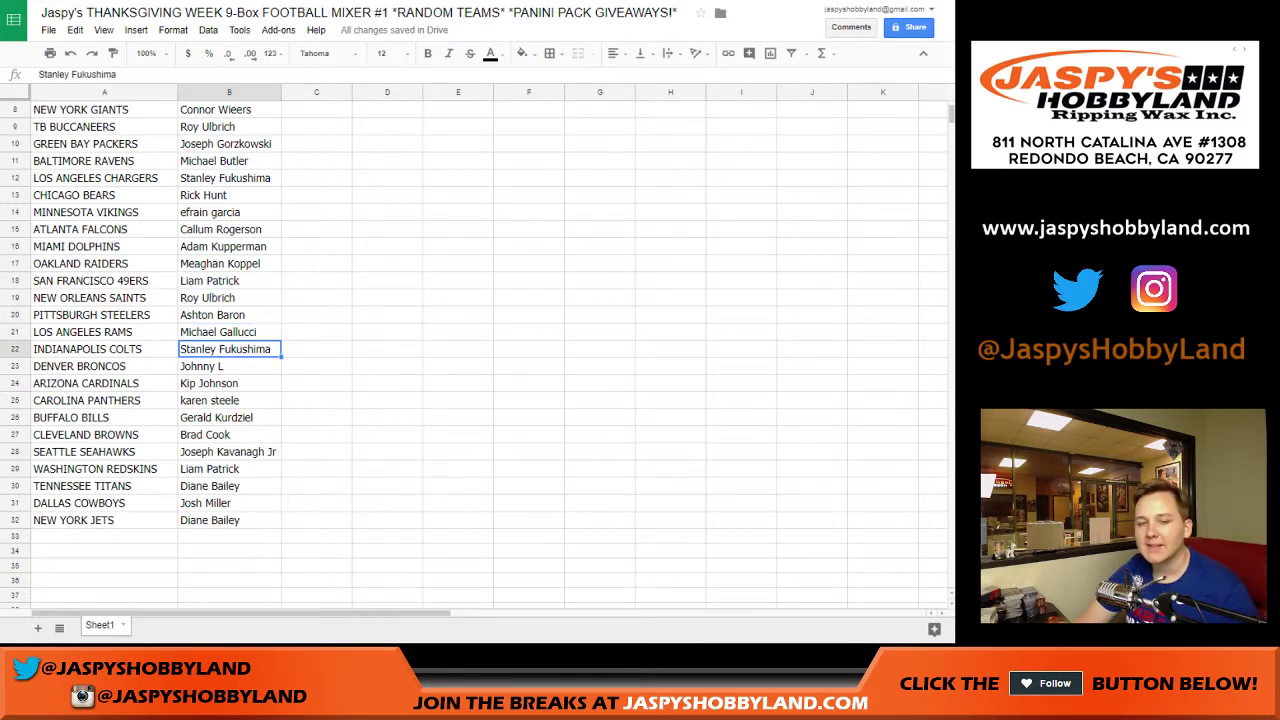
{"action": "left_click", "coordinate": [229, 366]}
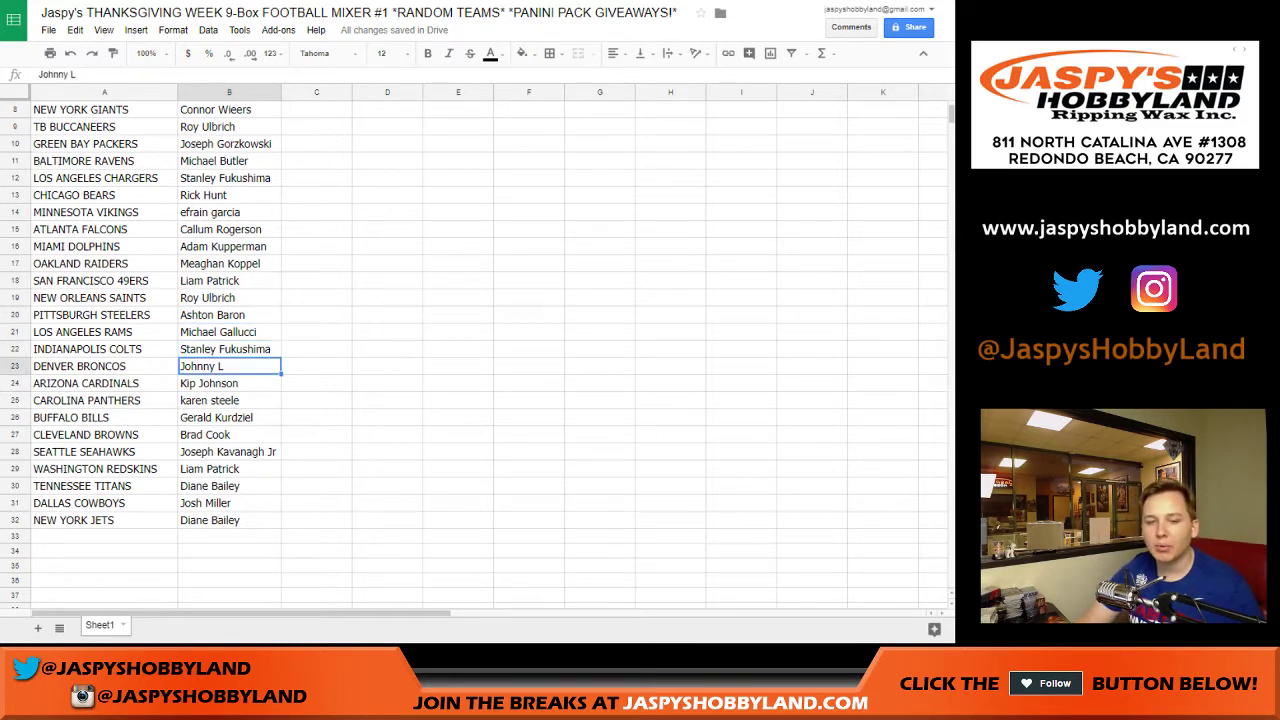
{"action": "left_click", "coordinate": [229, 383]}
{"action": "scroll", "coordinate": [475, 350], "scroll_direction": "down", "scroll_amount": 2}
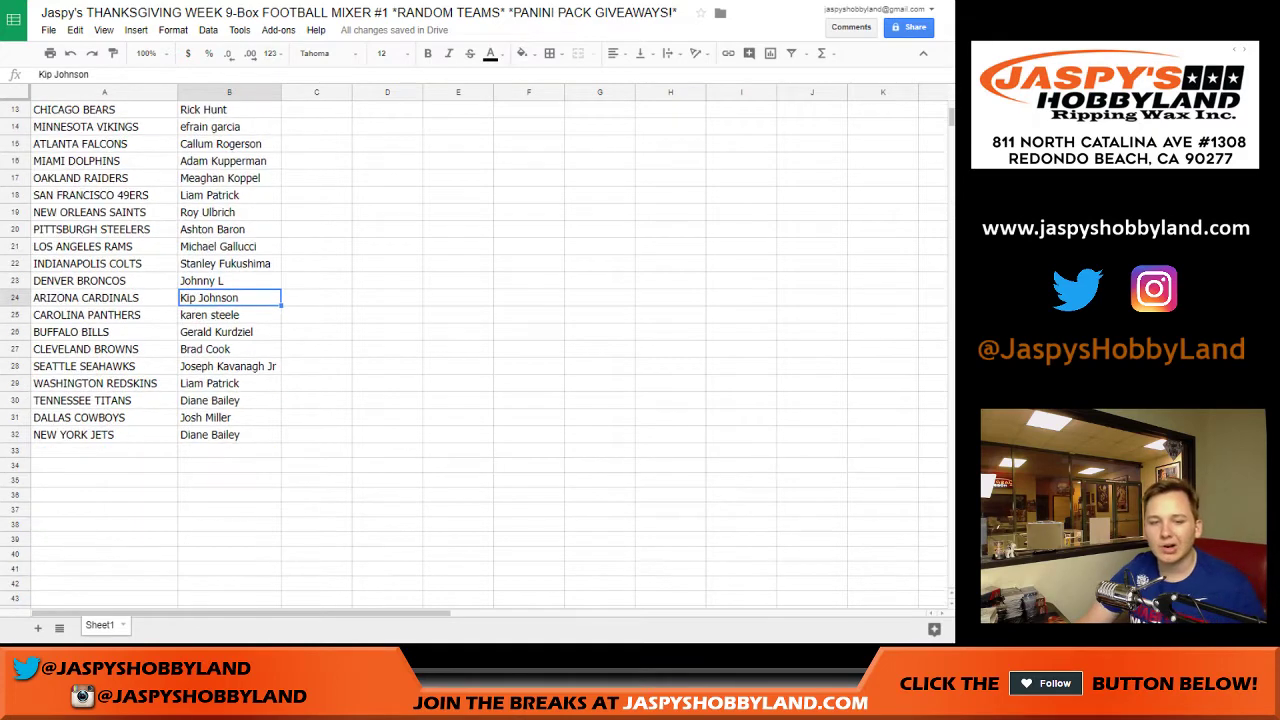
{"action": "left_click", "coordinate": [229, 315]}
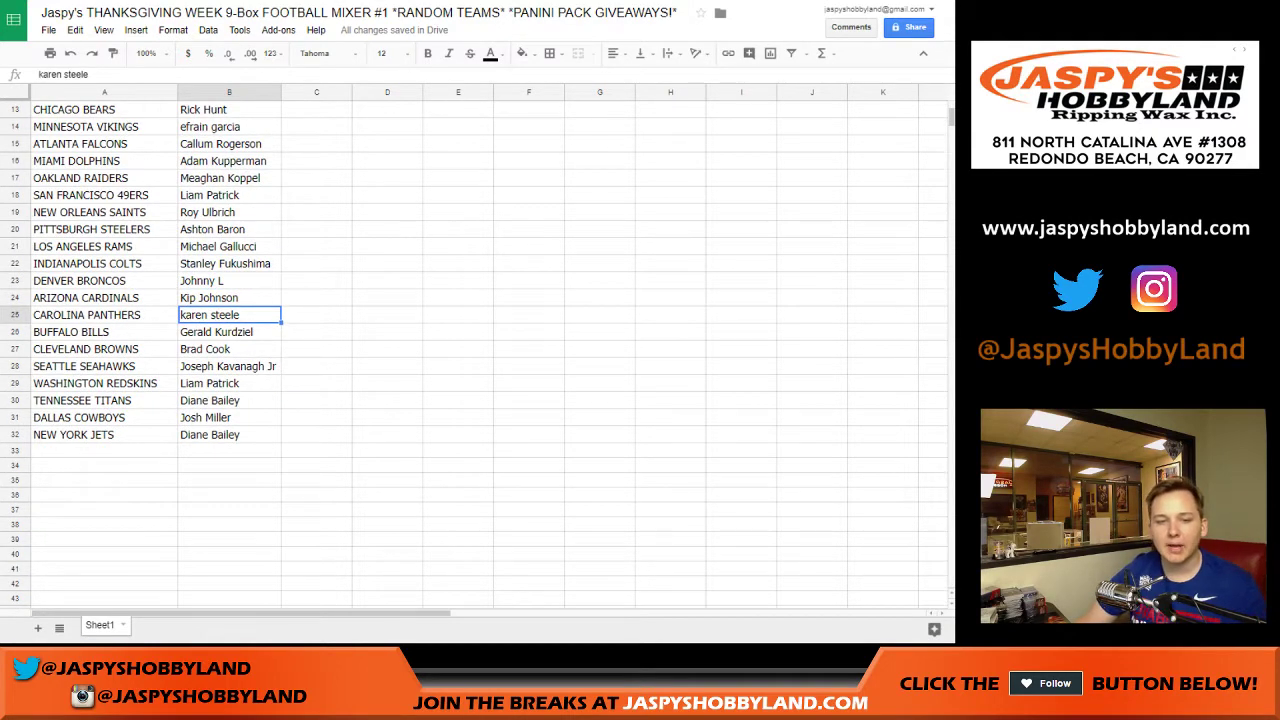
{"action": "left_click", "coordinate": [229, 332]}
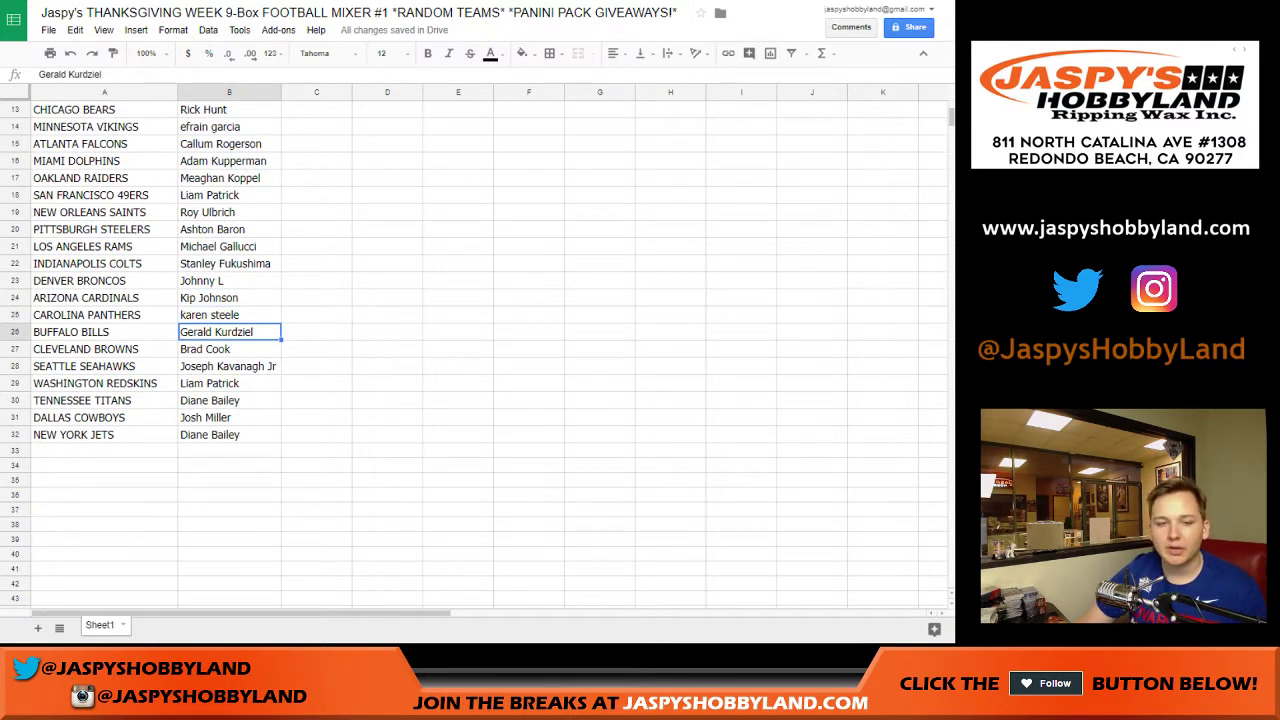
{"action": "left_click", "coordinate": [229, 349]}
{"action": "left_click", "coordinate": [229, 366]}
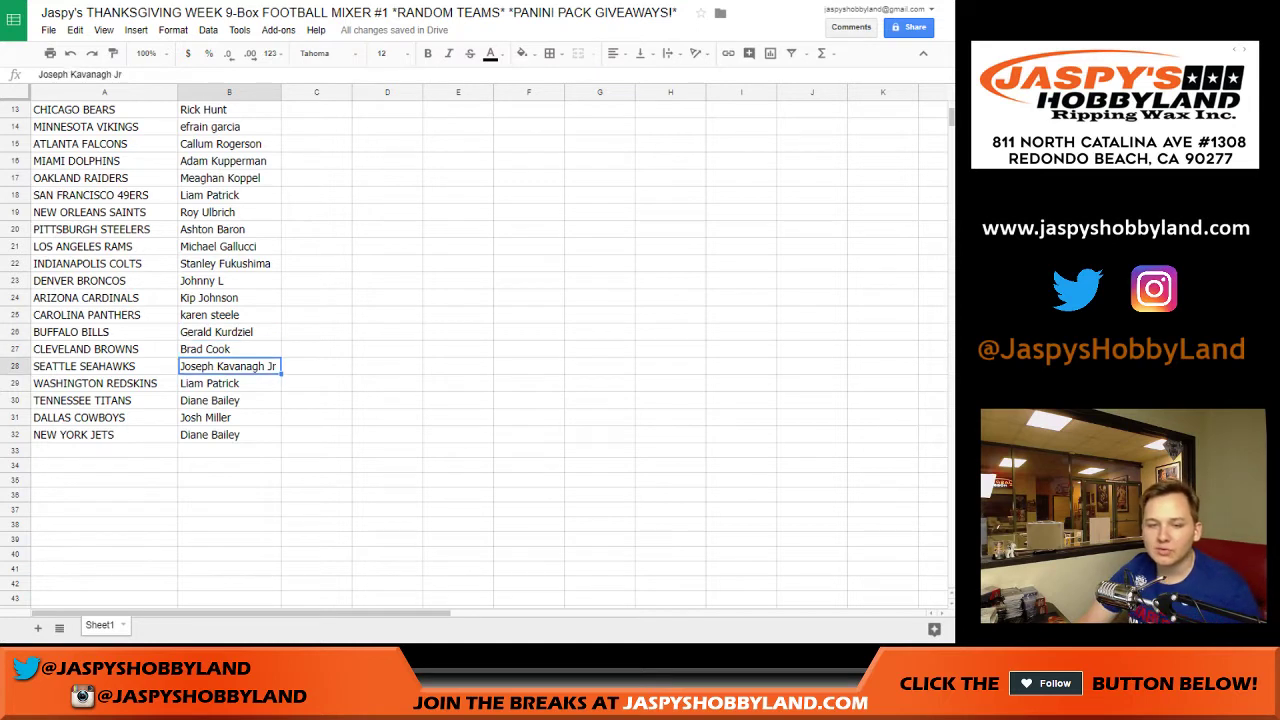
{"action": "left_click", "coordinate": [229, 383]}
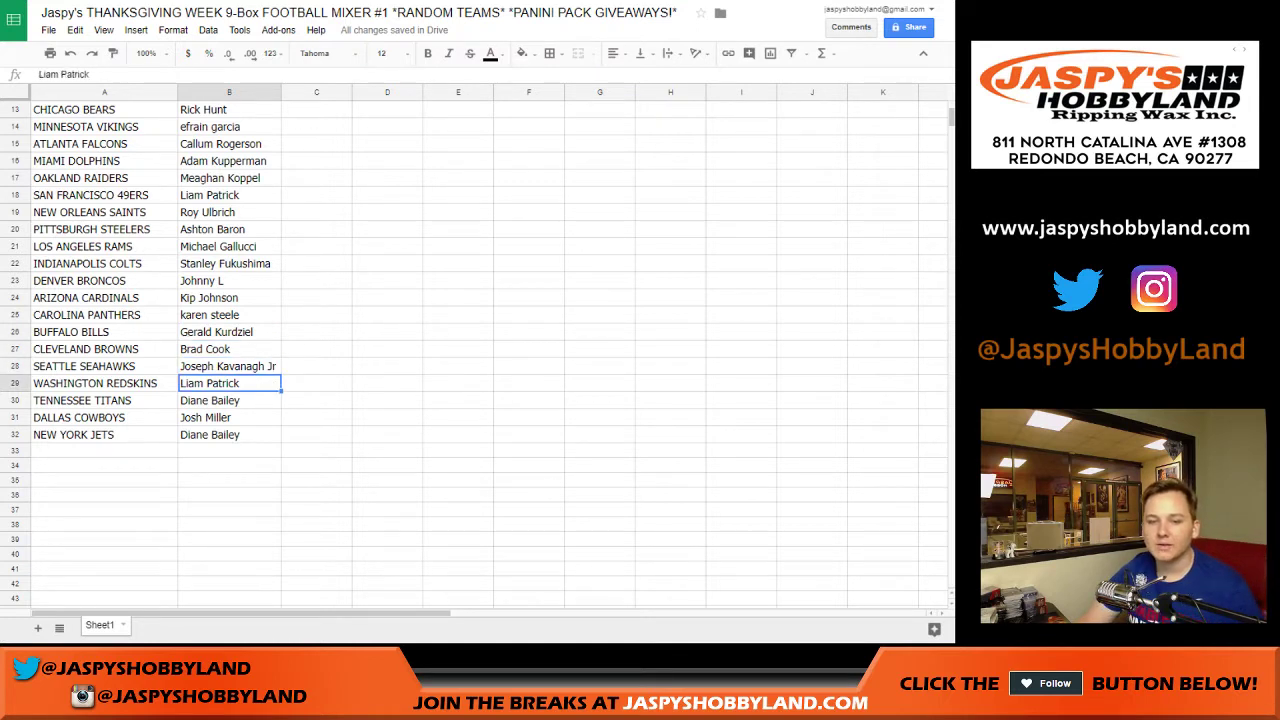
{"action": "left_click", "coordinate": [229, 400]}
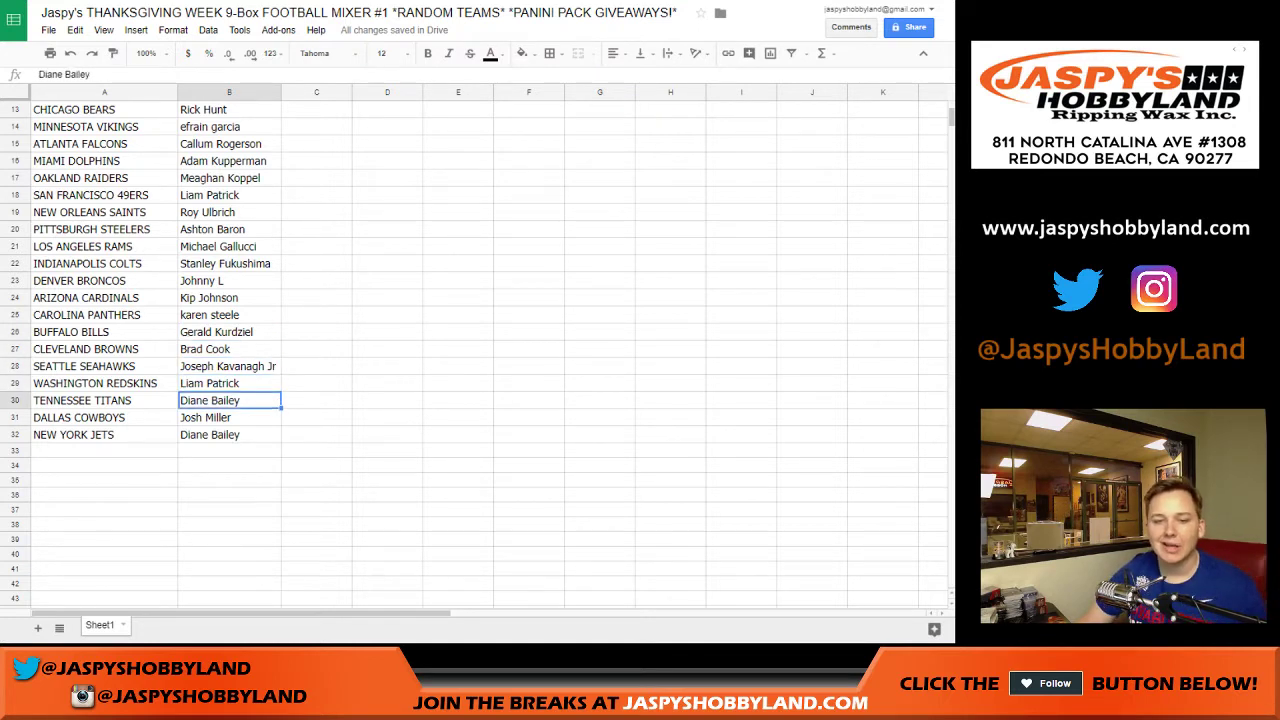
{"action": "left_click", "coordinate": [229, 417]}
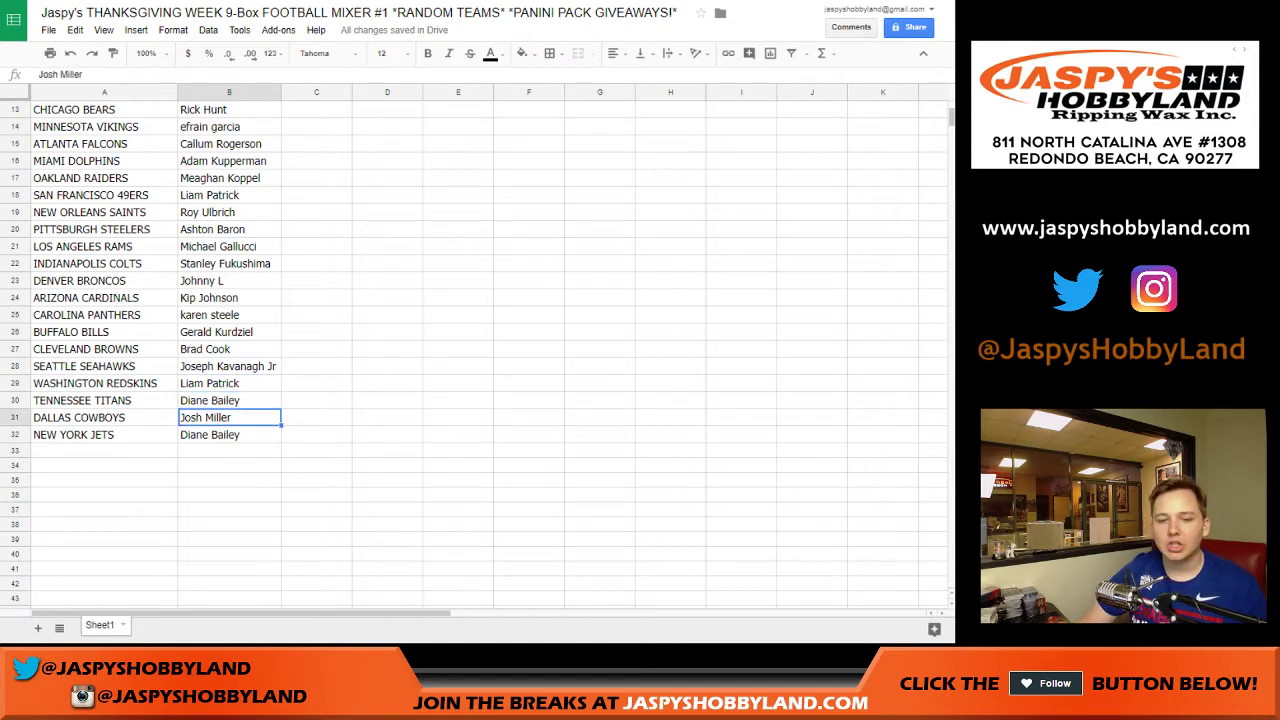
{"action": "left_click", "coordinate": [229, 435]}
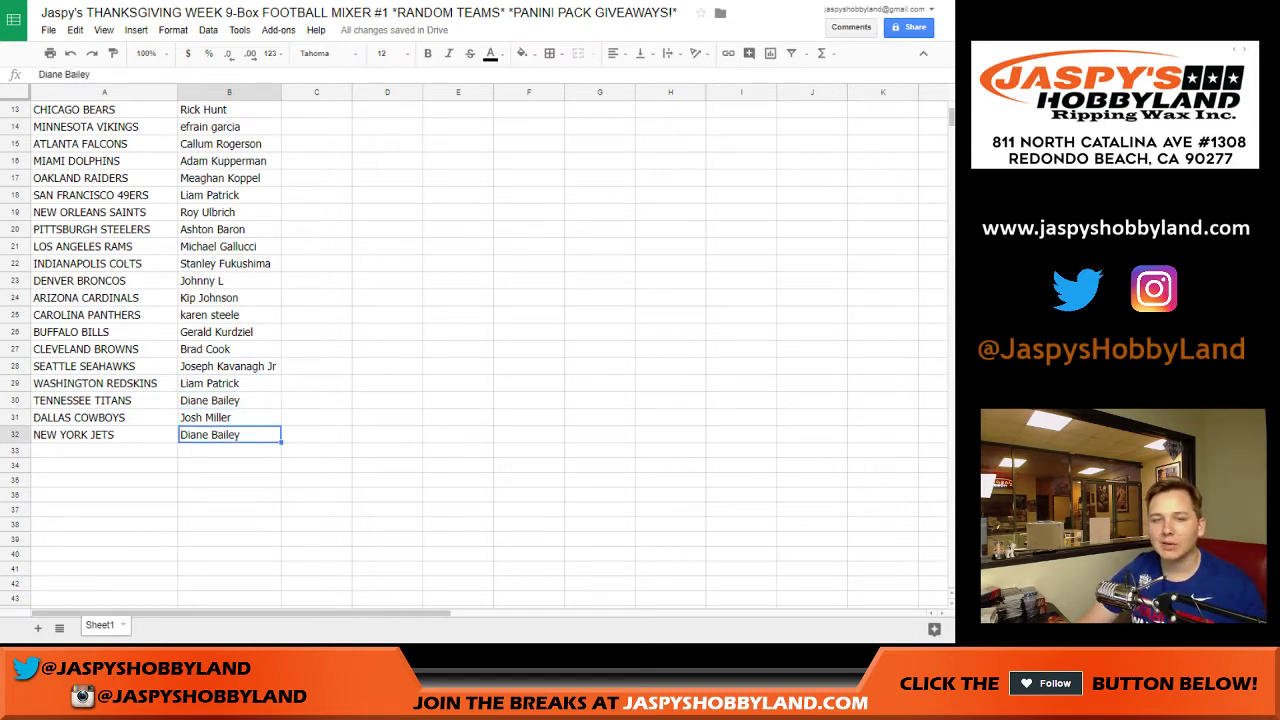
- Move the participant names from B1:B32 into a new column inserted before the team names, starting at cell A1
{"action": "left_click_drag", "start_coordinate": [229, 435], "coordinate": [229, 109]}
{"action": "key", "text": "ctrl+c"}
{"action": "key", "text": "Delete"}
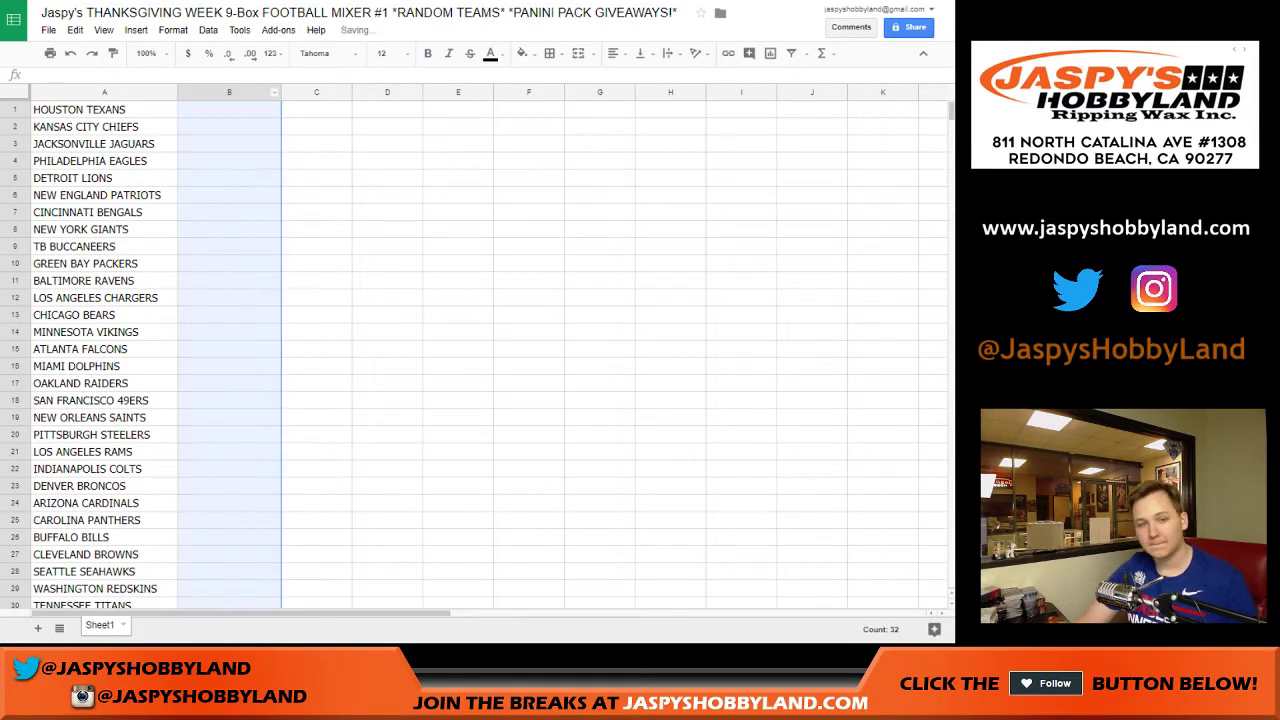
{"action": "left_click", "coordinate": [170, 92]}
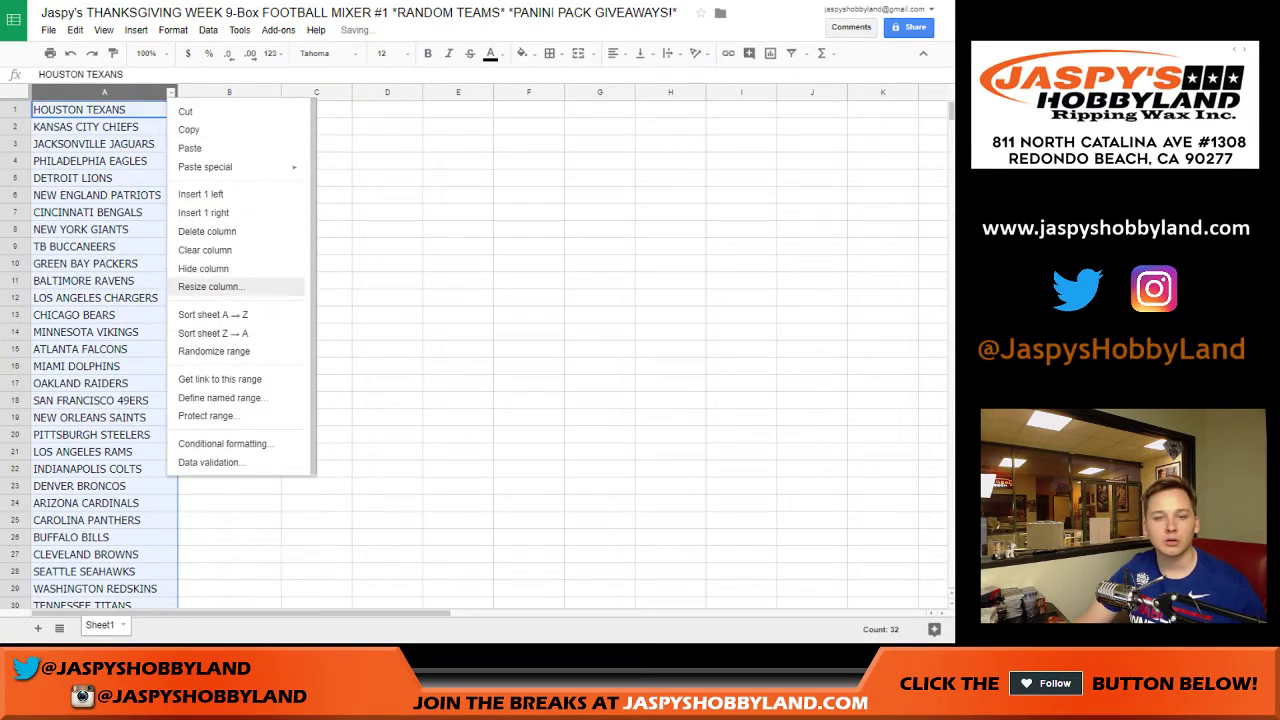
{"action": "left_click", "coordinate": [270, 194]}
{"action": "key", "text": "ctrl+v"}
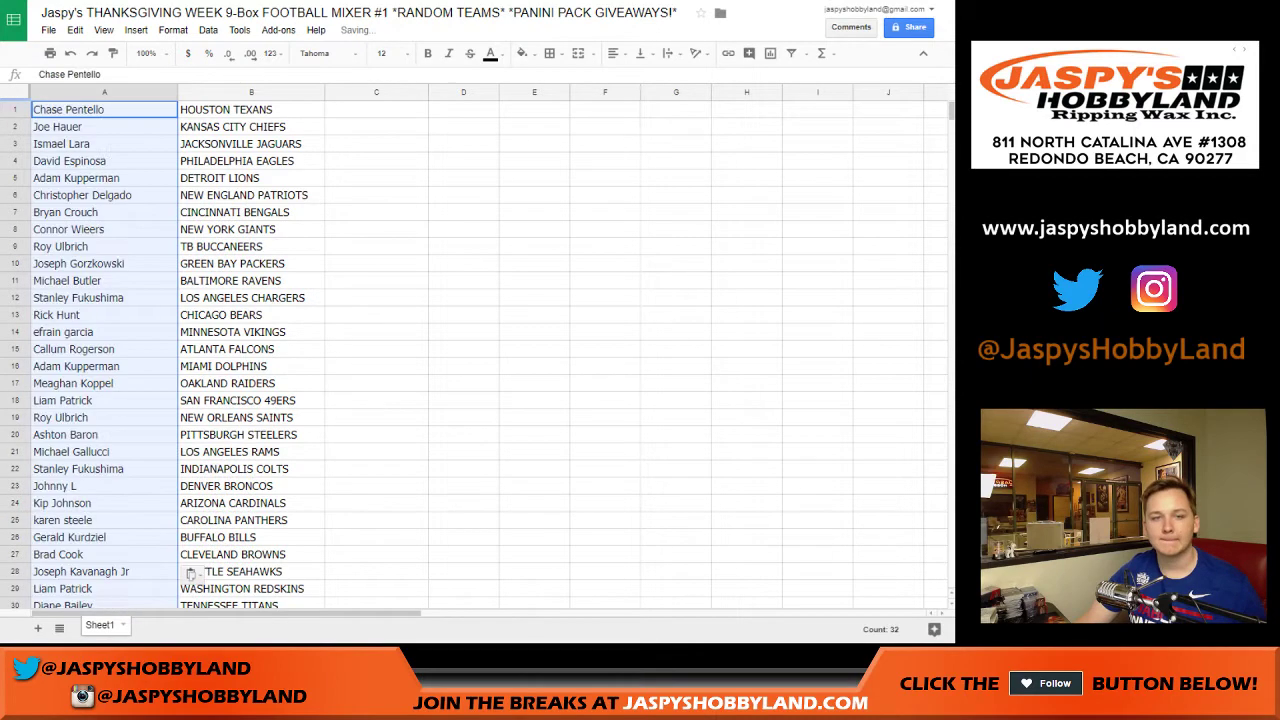
- Sort the sheet A → Z by the team names in column B
{"action": "right_click", "coordinate": [318, 105]}
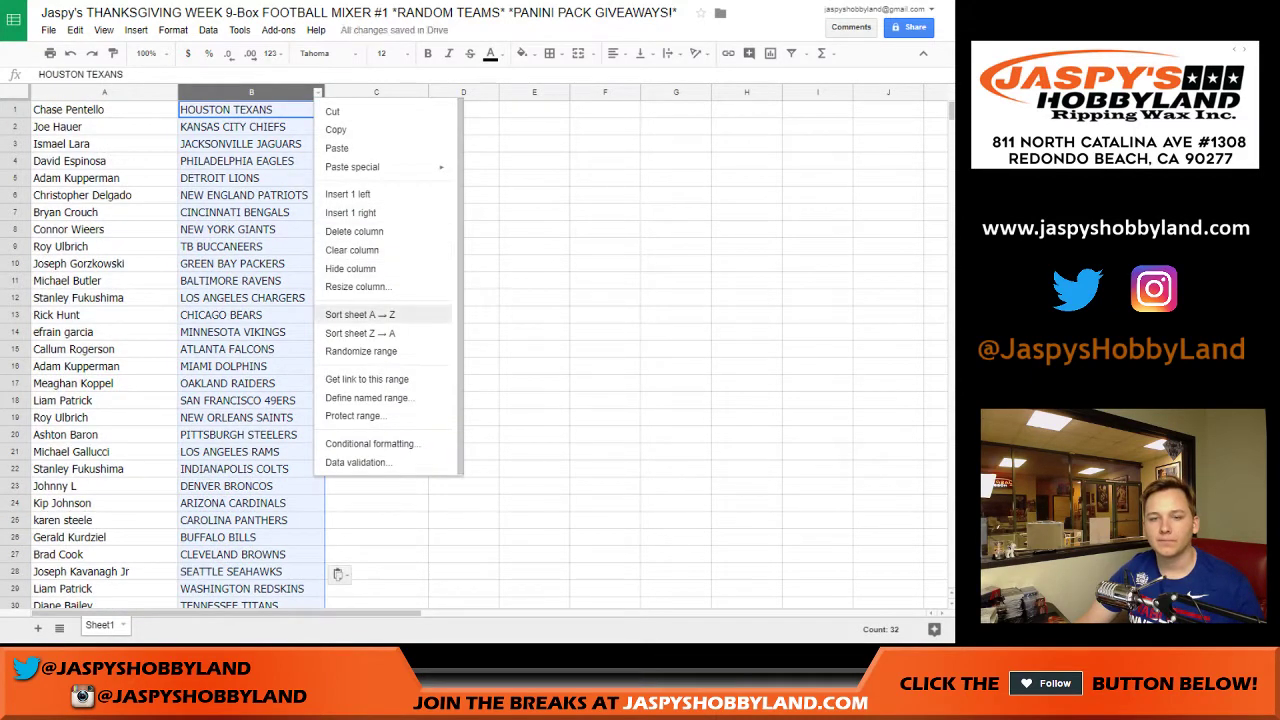
{"action": "left_click", "coordinate": [380, 314]}
{"action": "left_click", "coordinate": [463, 263]}
- Copy the complete sorted list of participants and teams in columns A and B and apply all borders to its cells
{"action": "scroll", "coordinate": [463, 263], "scroll_direction": "down", "scroll_amount": 5}
{"action": "left_click", "coordinate": [250, 144]}
{"action": "key", "text": "ctrl+shift+Home"}
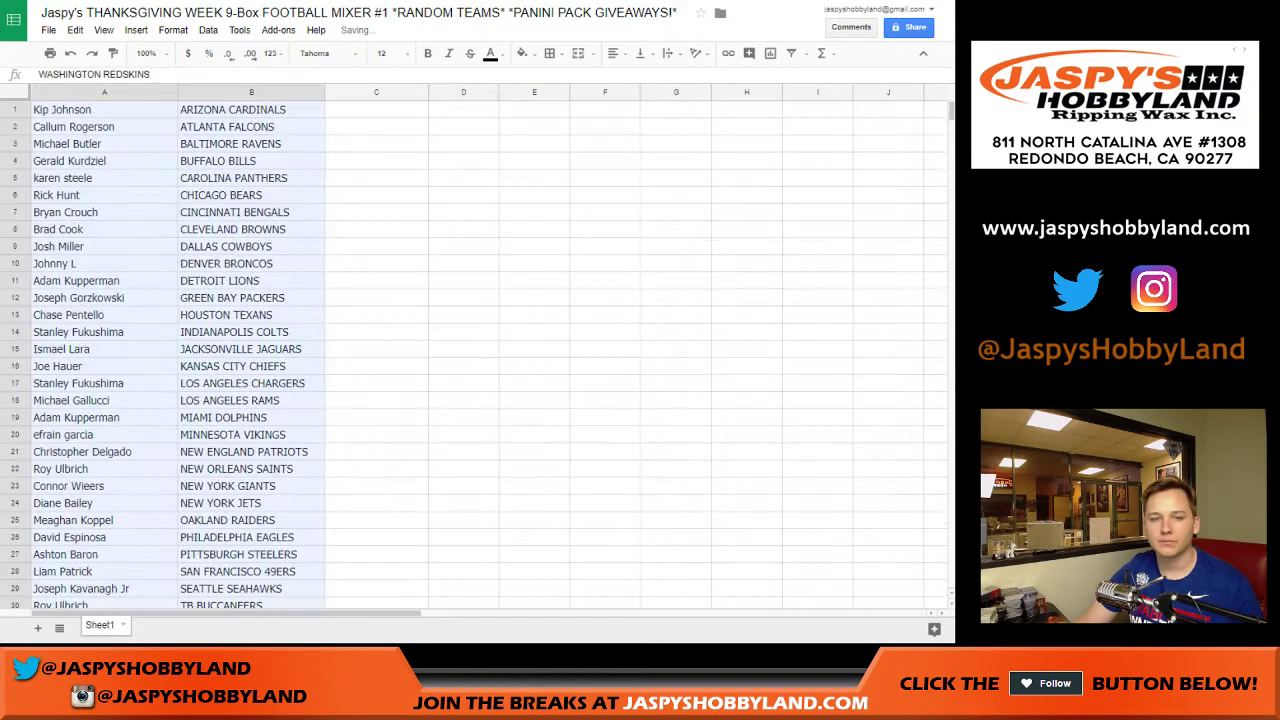
{"action": "key", "text": "ctrl+c"}
{"action": "left_click", "coordinate": [549, 53]}
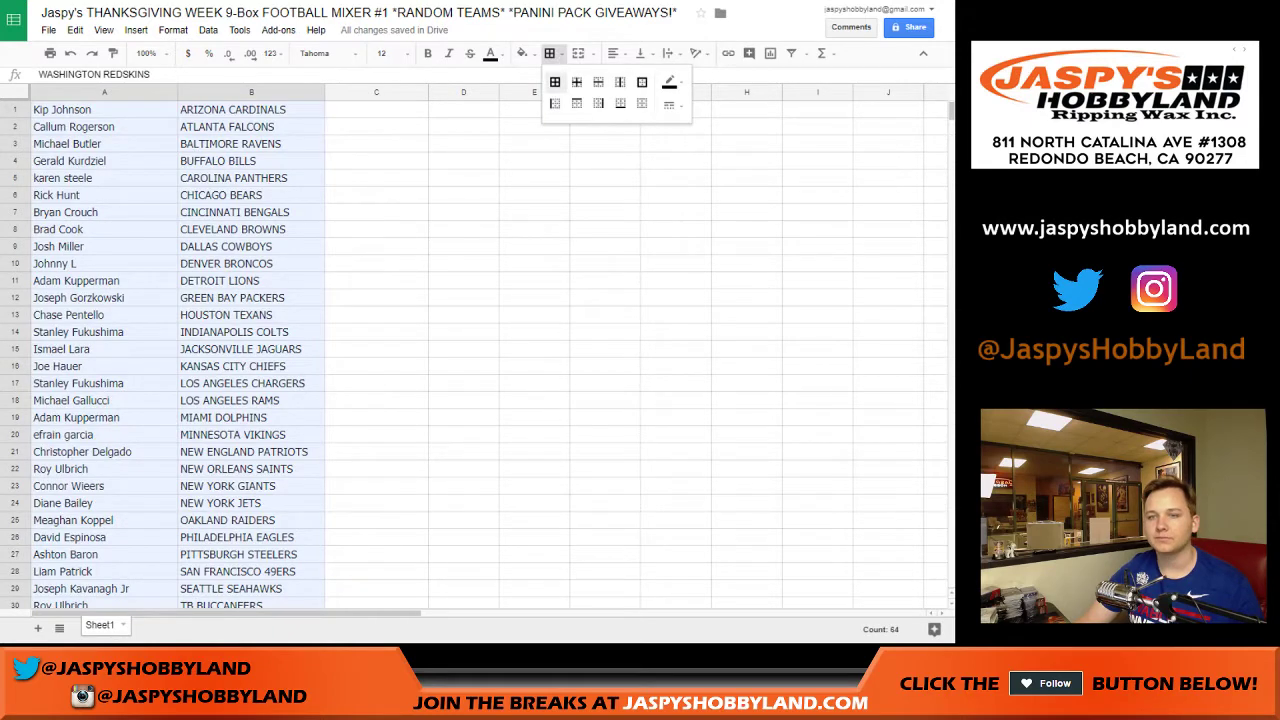
{"action": "left_click", "coordinate": [557, 83]}
{"action": "left_click", "coordinate": [463, 297]}
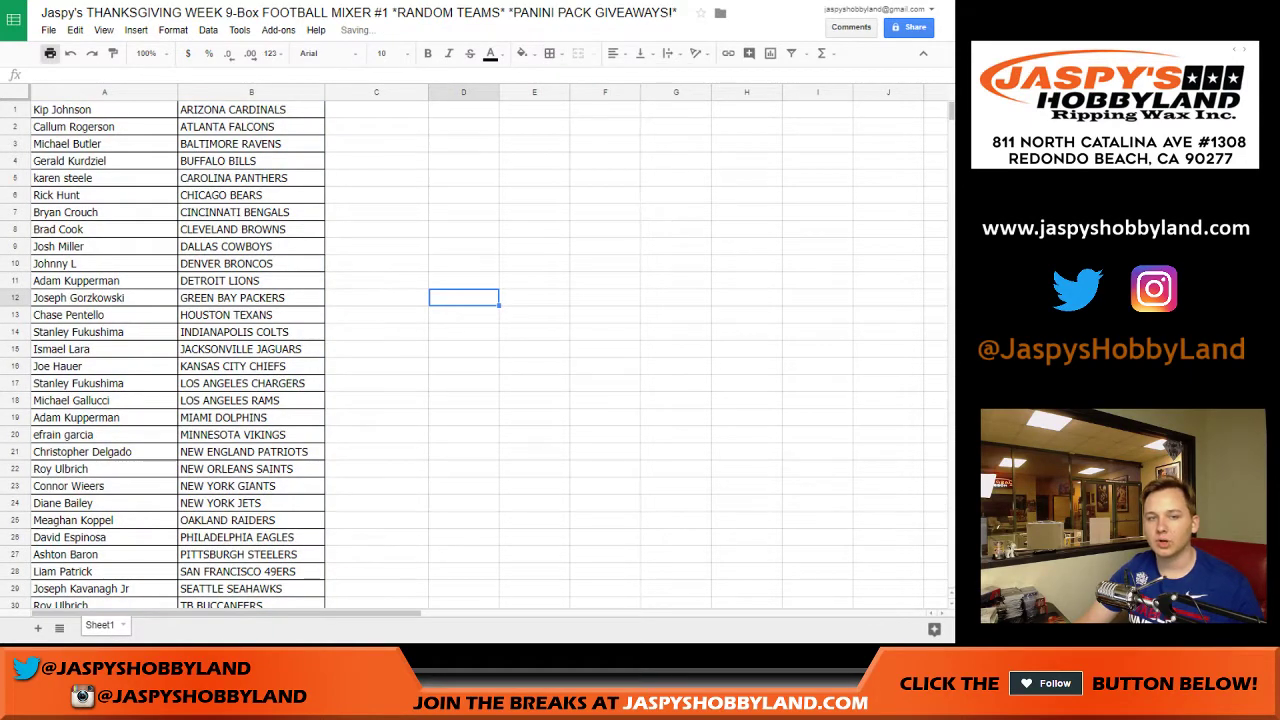
- Print the current sheet with the workbook title included in the page header
{"action": "left_click", "coordinate": [50, 53]}
{"action": "left_click", "coordinate": [792, 309]}
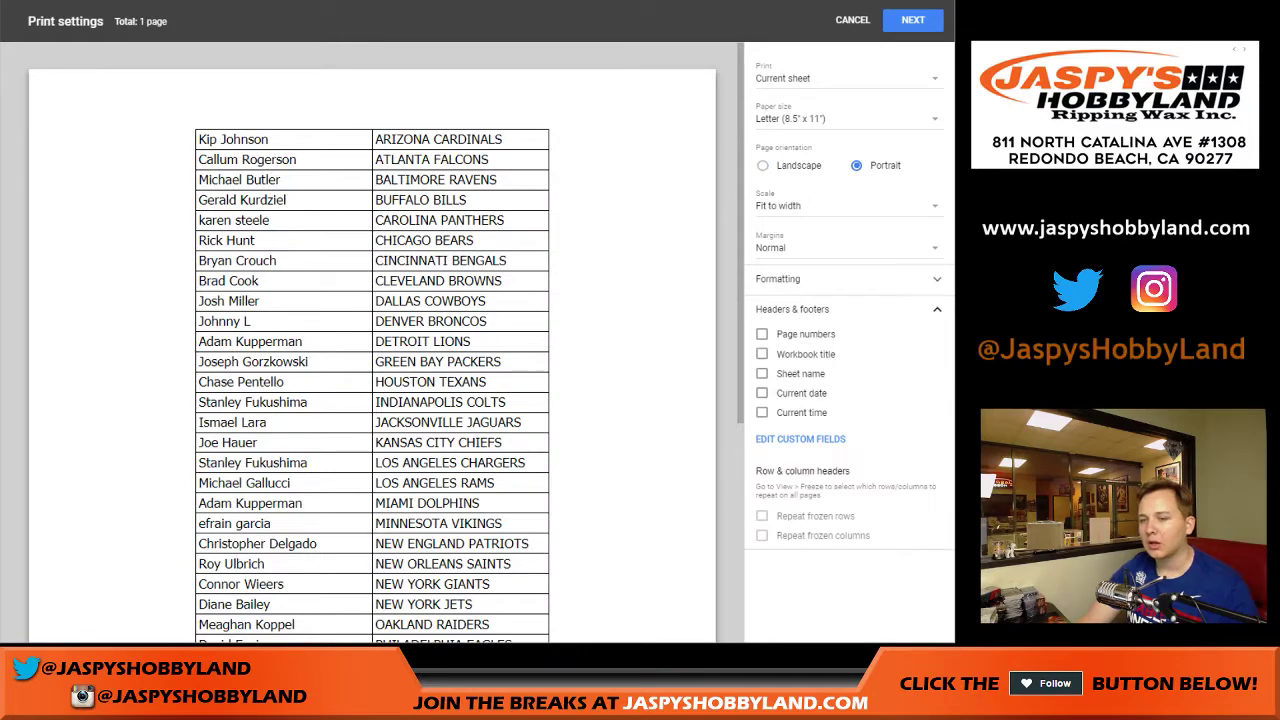
{"action": "left_click", "coordinate": [762, 354]}
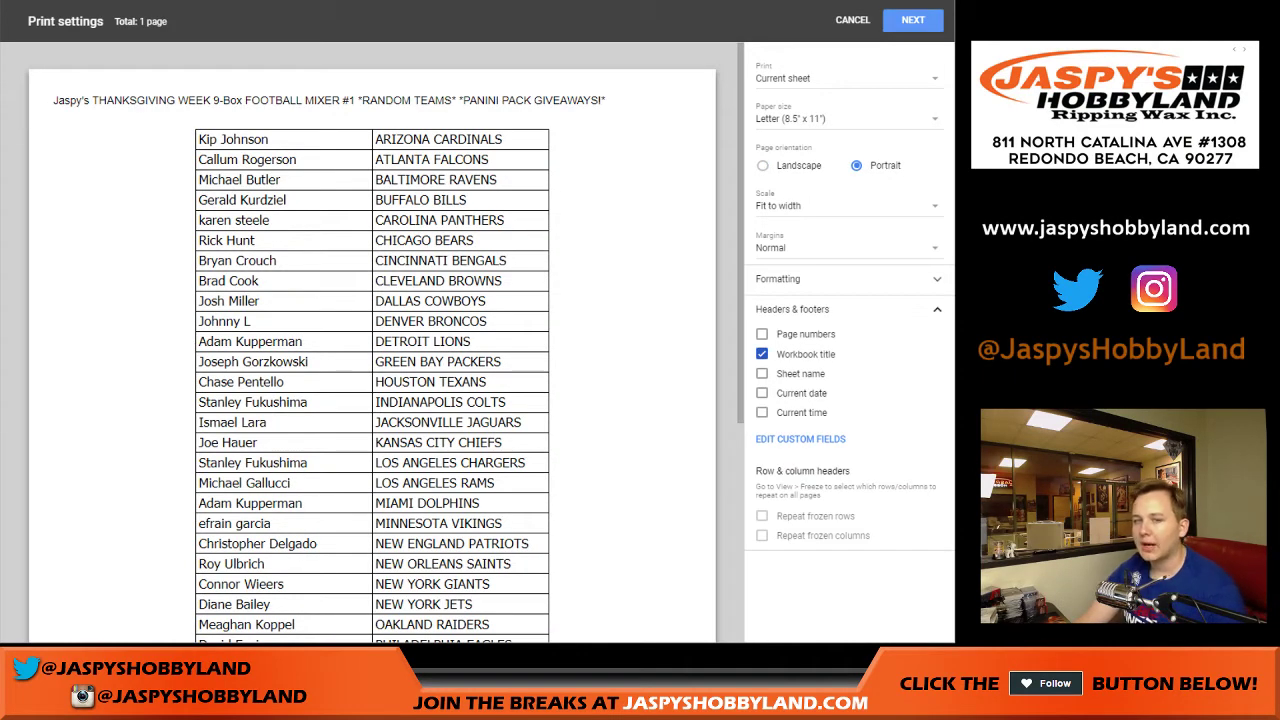
{"action": "left_click", "coordinate": [913, 20]}
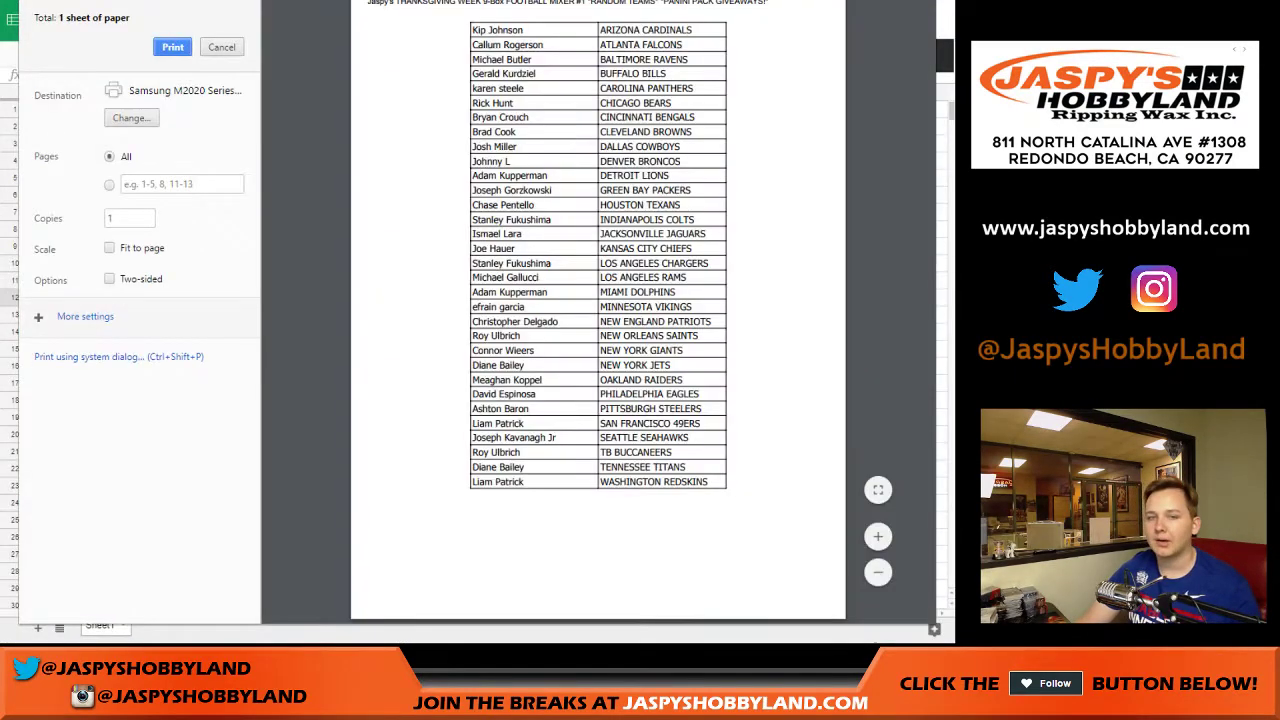
{"action": "key", "text": "Return"}
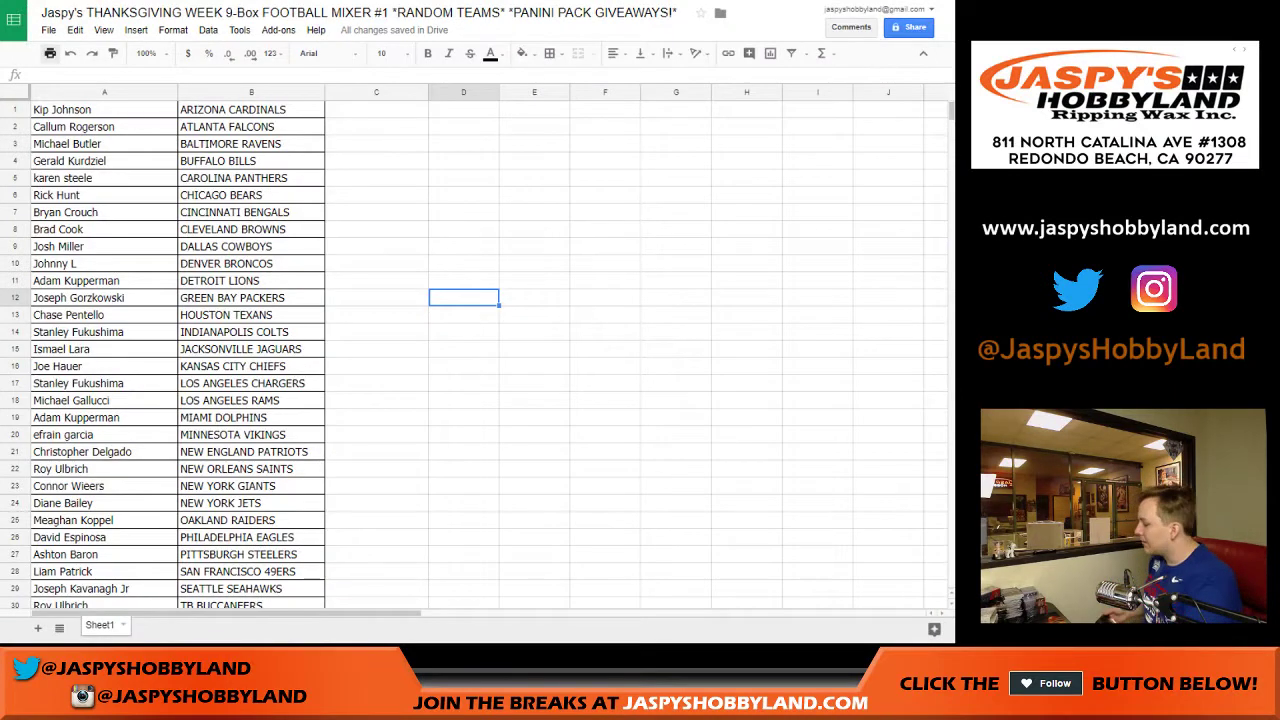